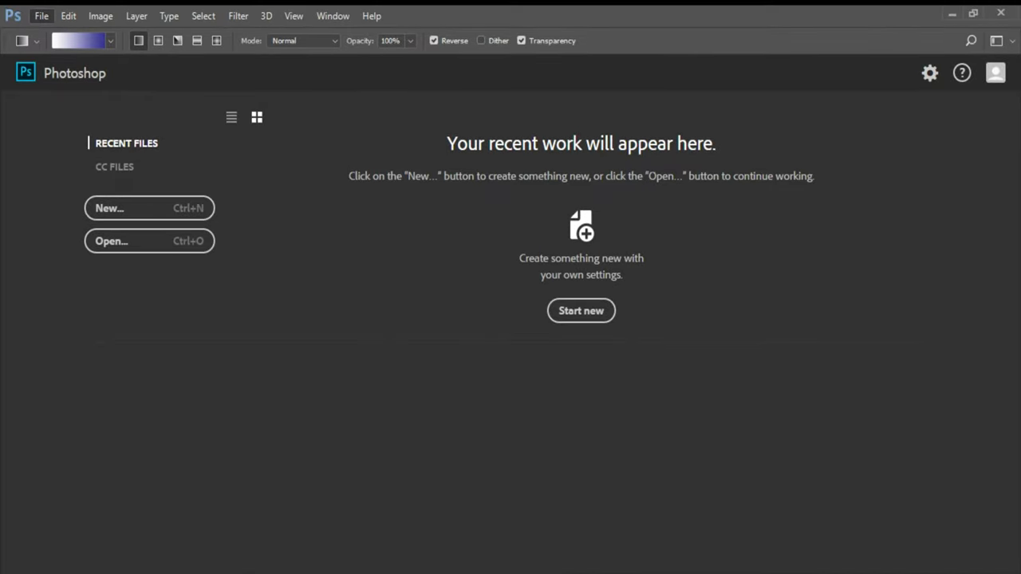
- Open peakpx.jpg from the 5622 folder on the desktop
{"action": "key", "text": "ctrl+o"}
{"action": "left_click", "coordinate": [174, 115]}
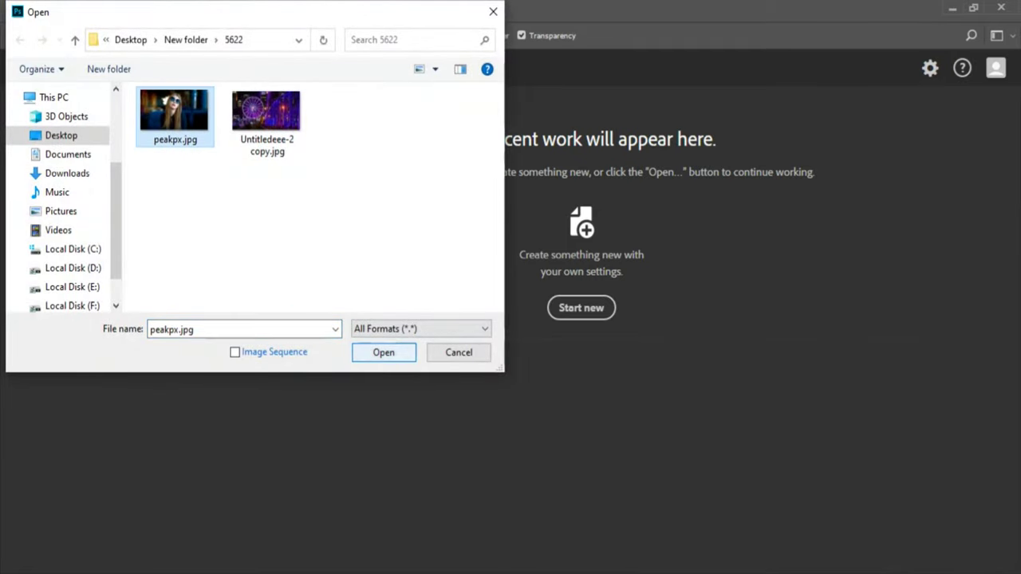
{"action": "key", "text": "Return"}
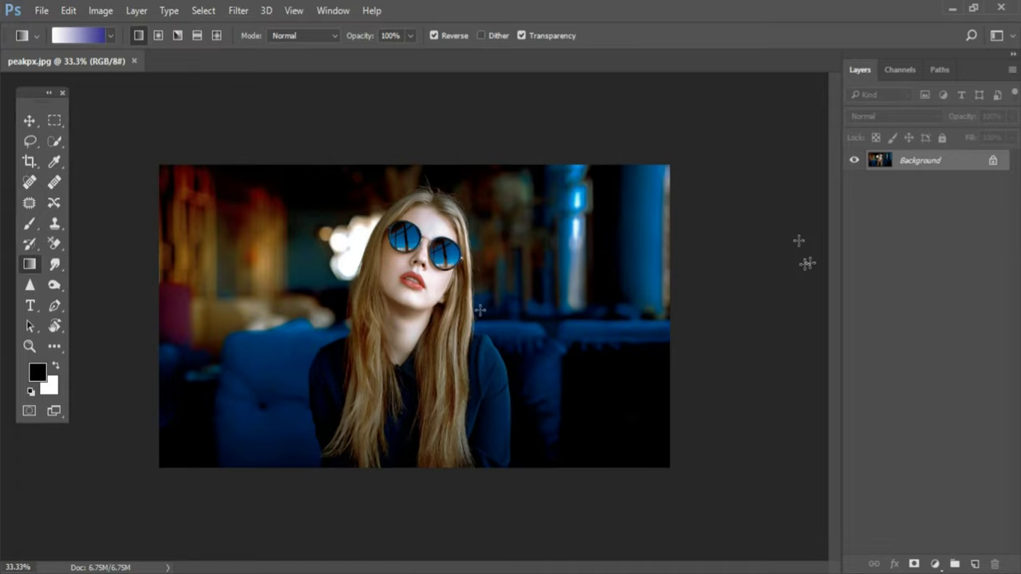
- Zoom in on the woman's face so both sunglass lenses are in view
{"action": "mouse_move", "coordinate": [431, 235]}
{"action": "left_mouse_down"}
{"action": "mouse_move", "coordinate": [489, 287]}
{"action": "mouse_move", "coordinate": [533, 357]}
{"action": "left_mouse_up"}
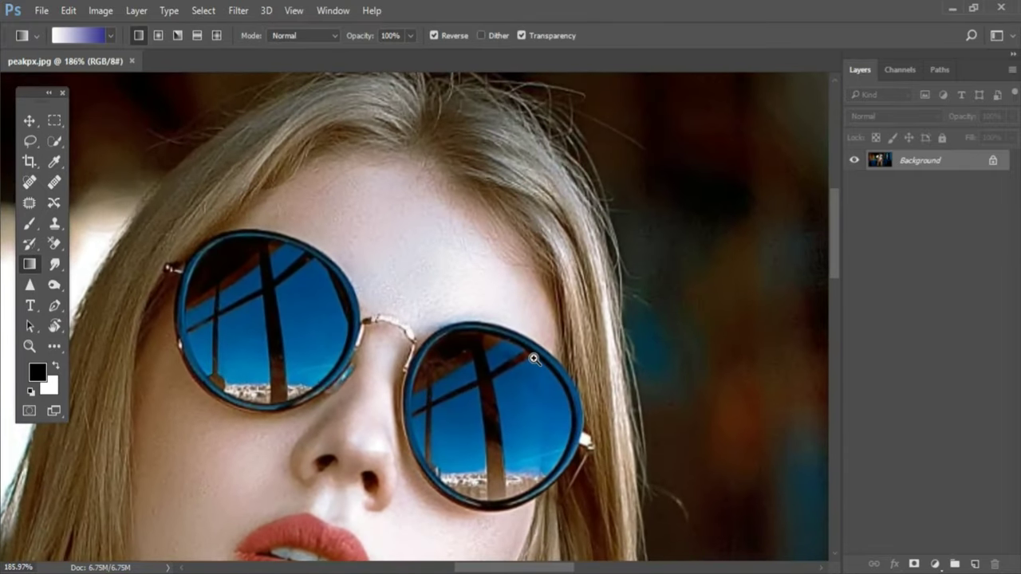
{"action": "scroll", "coordinate": [647, 357], "scroll_direction": "down", "scroll_amount": 1}
{"action": "left_click_drag", "start_coordinate": [647, 358], "coordinate": [640, 319]}
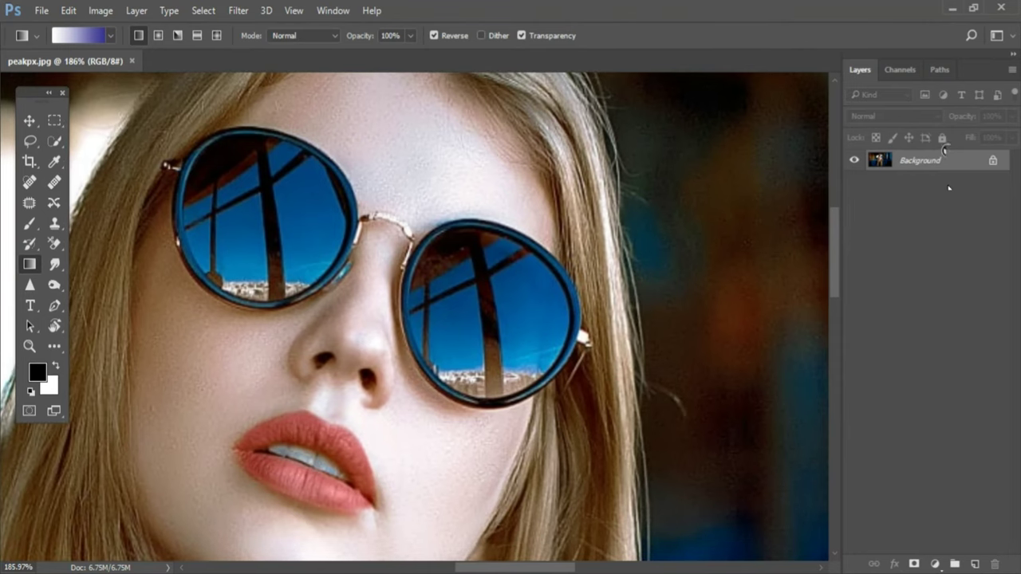
- Duplicate Background, delete the original, and add an empty Layer 1 above the copy
{"action": "left_click_drag", "start_coordinate": [957, 163], "coordinate": [973, 562]}
{"action": "left_click_drag", "start_coordinate": [957, 200], "coordinate": [994, 563]}
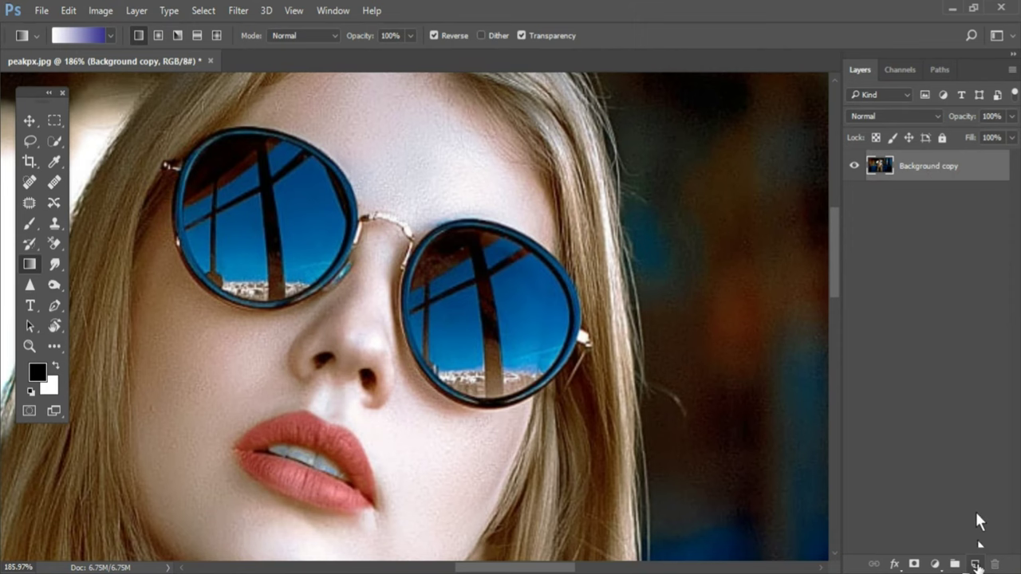
{"action": "left_click", "coordinate": [974, 564]}
{"action": "scroll", "coordinate": [534, 309], "scroll_direction": "up", "scroll_amount": 3}
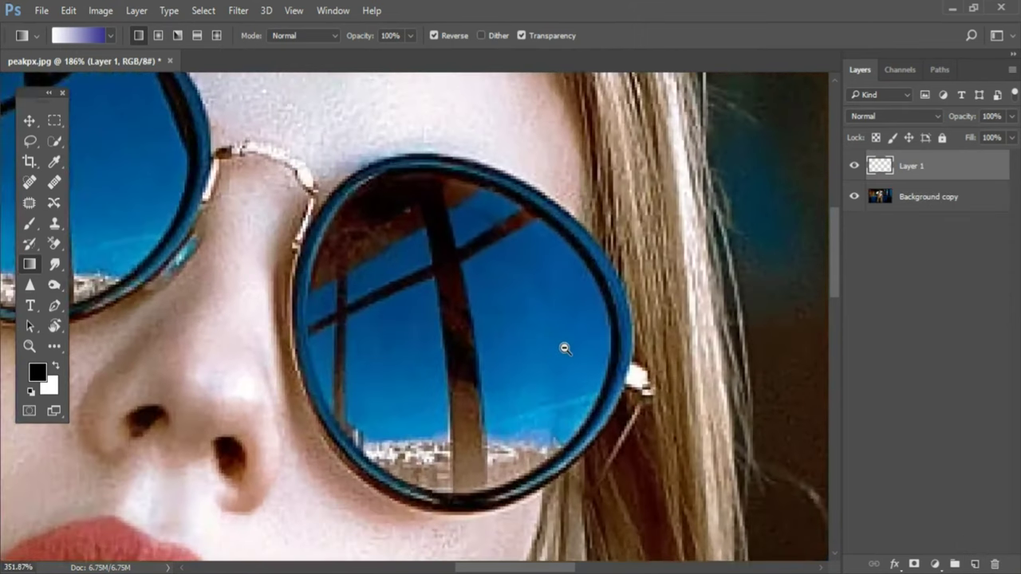
{"action": "key", "text": "p"}
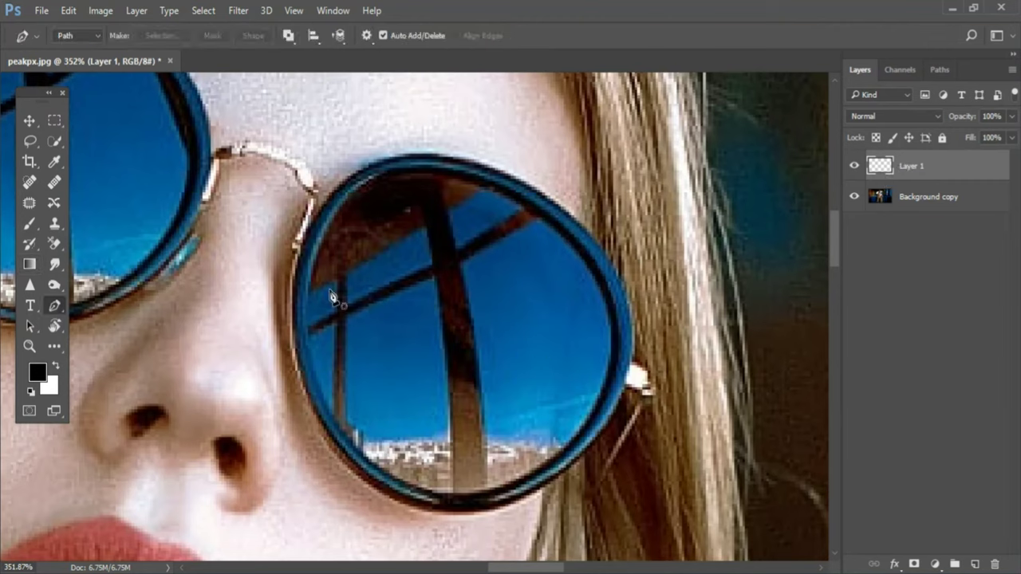
- Start the lens path on the right rim and curve it along the lower rim
{"action": "scroll", "coordinate": [631, 399], "scroll_direction": "up", "scroll_amount": 1}
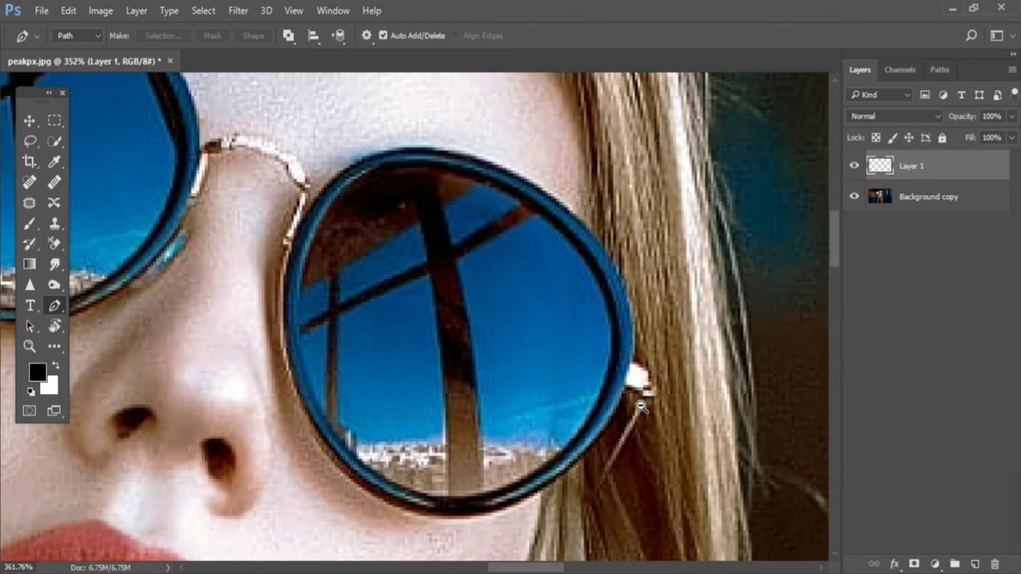
{"action": "left_click", "coordinate": [611, 372]}
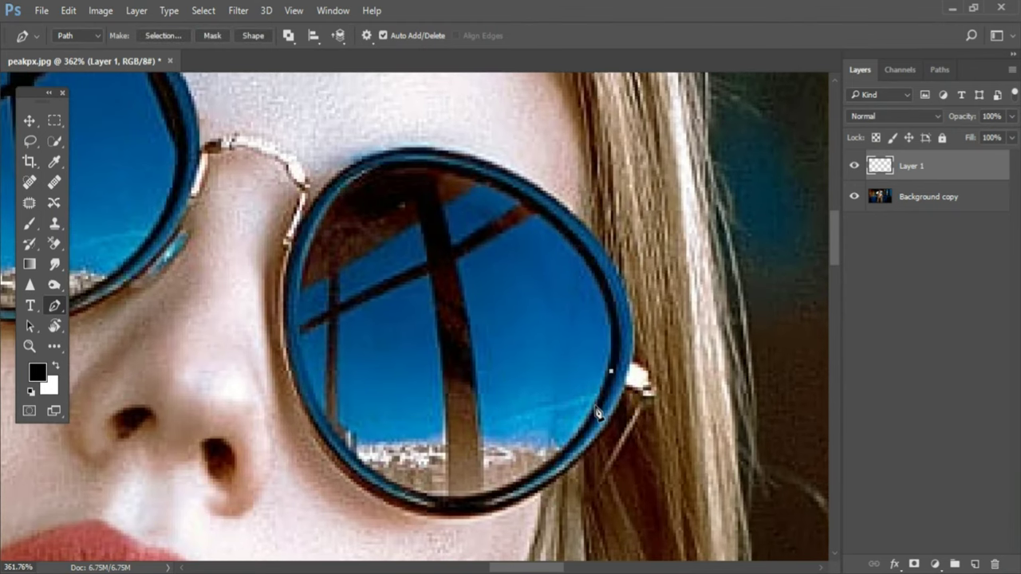
{"action": "left_click", "coordinate": [559, 454]}
{"action": "left_click_drag", "start_coordinate": [588, 423], "coordinate": [593, 425]}
{"action": "left_click", "coordinate": [490, 501]}
{"action": "left_click_drag", "start_coordinate": [524, 480], "coordinate": [532, 481]}
{"action": "left_click_drag", "start_coordinate": [369, 472], "coordinate": [448, 498]}
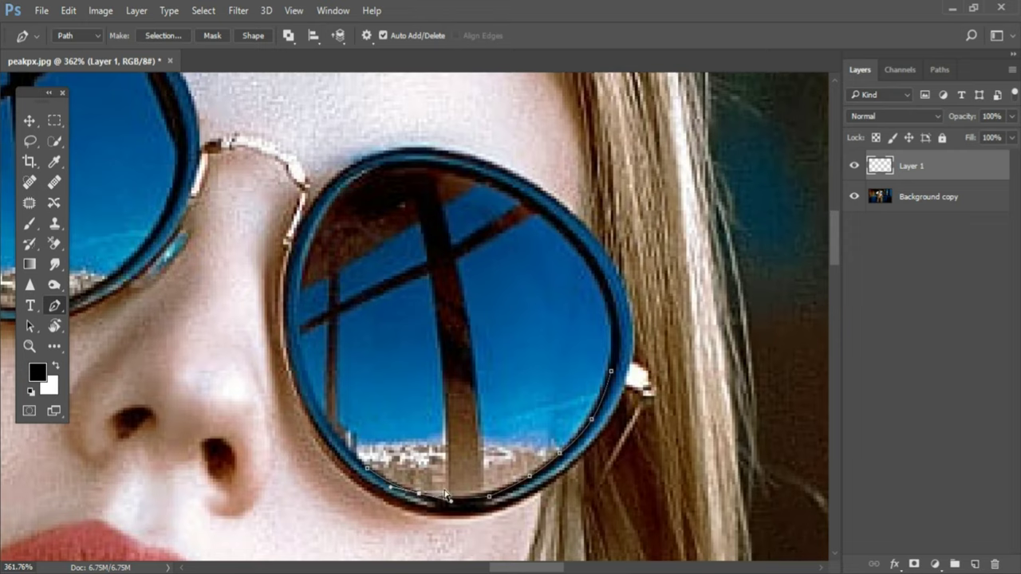
- Continue the path up the left rim and across the top of the lens
{"action": "left_click", "coordinate": [559, 452], "text": "ctrl"}
{"action": "mouse_move", "coordinate": [297, 343]}
{"action": "left_mouse_down"}
{"action": "mouse_move", "coordinate": [327, 395]}
{"action": "mouse_move", "coordinate": [333, 434]}
{"action": "left_mouse_up"}
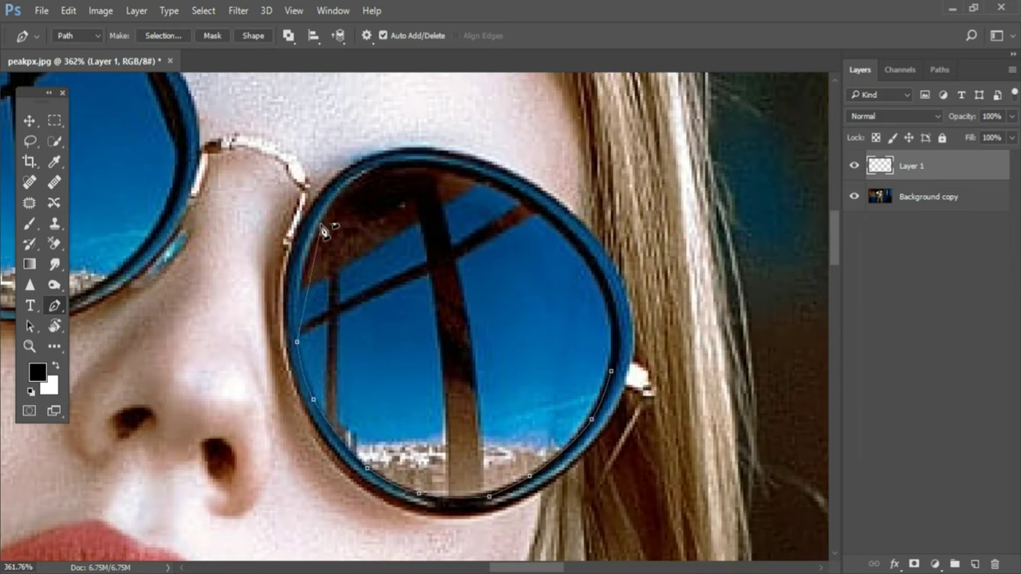
{"action": "left_click_drag", "start_coordinate": [321, 224], "coordinate": [334, 206]}
{"action": "mouse_move", "coordinate": [366, 174]}
{"action": "left_mouse_down"}
{"action": "mouse_move", "coordinate": [363, 196]}
{"action": "mouse_move", "coordinate": [345, 188]}
{"action": "left_mouse_up"}
{"action": "left_click", "coordinate": [323, 228]}
{"action": "left_click", "coordinate": [294, 326]}
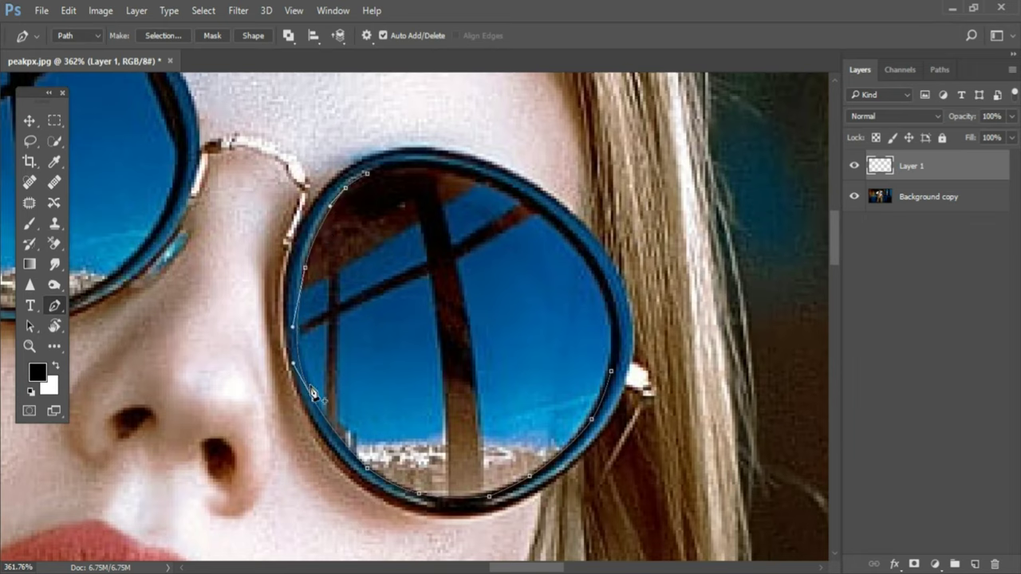
{"action": "left_click_drag", "start_coordinate": [293, 372], "coordinate": [293, 364]}
{"action": "left_click_drag", "start_coordinate": [481, 182], "coordinate": [437, 170]}
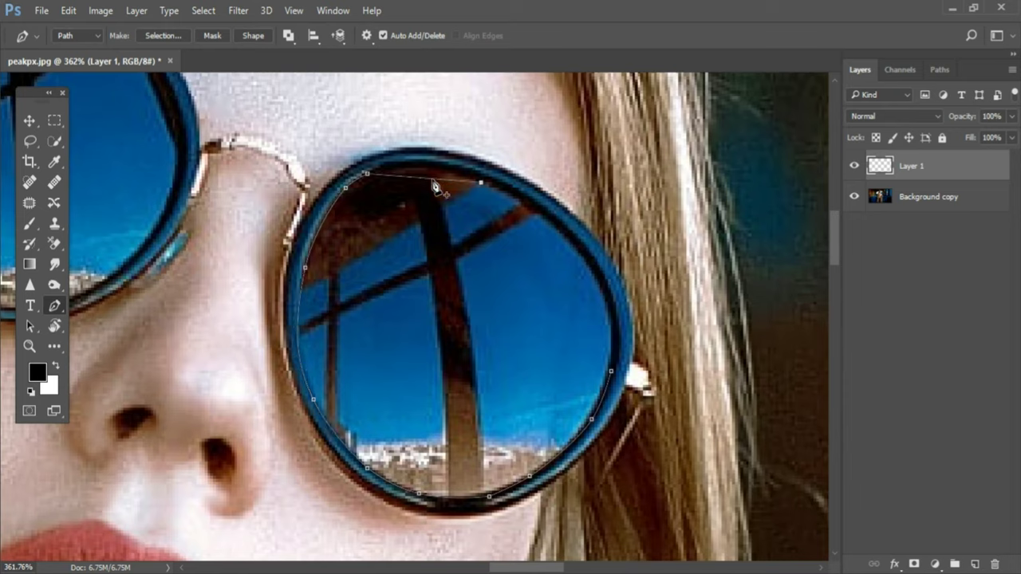
- Check the path shape, extend it down the upper-right rim, and replace the extra top anchor
{"action": "left_click", "coordinate": [855, 198]}
{"action": "left_click", "coordinate": [855, 198]}
{"action": "left_click_drag", "start_coordinate": [568, 242], "coordinate": [537, 212]}
{"action": "left_click", "coordinate": [437, 170], "text": "ctrl"}
{"action": "left_click", "coordinate": [438, 170]}
{"action": "mouse_move", "coordinate": [432, 185]}
{"action": "left_mouse_down"}
{"action": "mouse_move", "coordinate": [428, 173]}
{"action": "mouse_move", "coordinate": [454, 174]}
{"action": "left_mouse_up"}
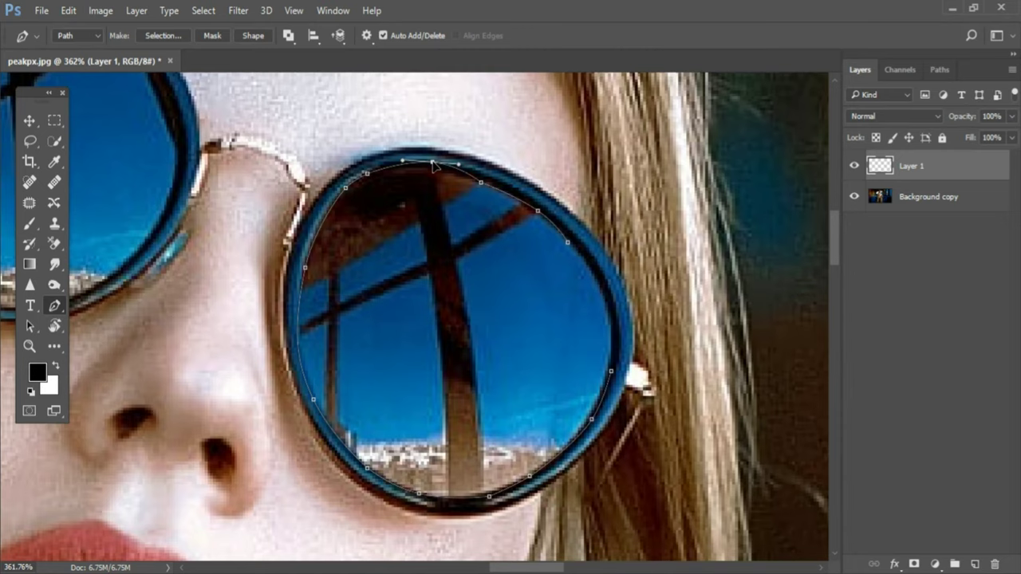
- Fine-tune the top and right anchors, making the right anchor a sharp corner
{"action": "left_click", "coordinate": [481, 183], "text": "ctrl"}
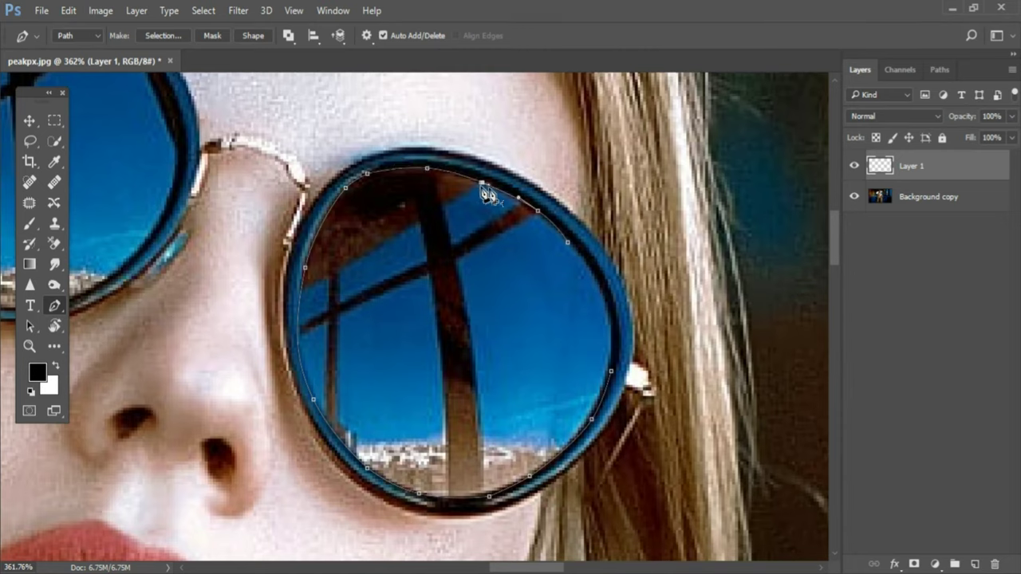
{"action": "left_click", "coordinate": [481, 183], "text": "alt"}
{"action": "left_click", "coordinate": [366, 176], "text": "ctrl"}
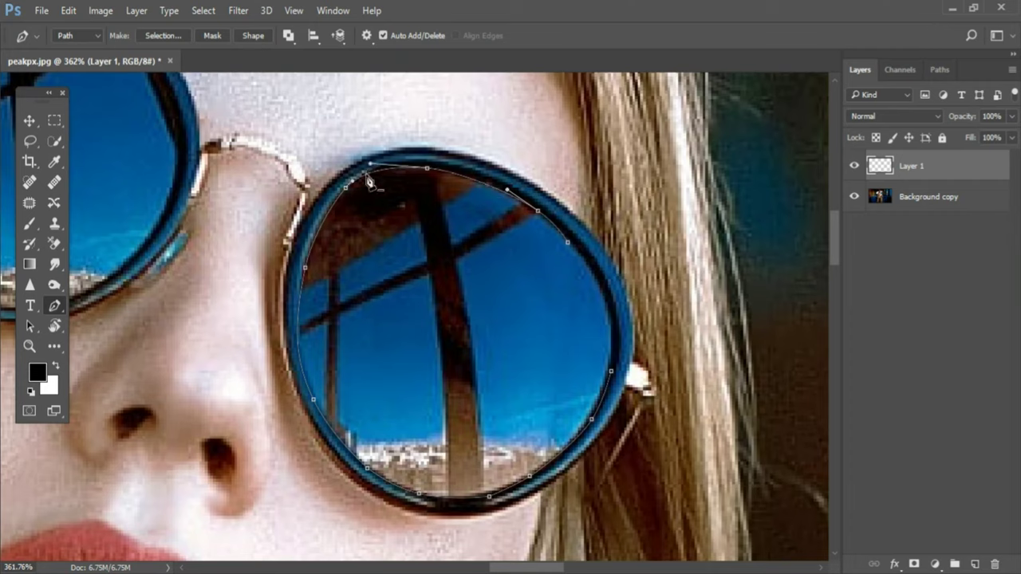
{"action": "left_click", "coordinate": [611, 372], "text": "ctrl"}
{"action": "left_click_drag", "start_coordinate": [591, 311], "coordinate": [611, 307]}
{"action": "left_click", "coordinate": [612, 307], "text": "alt"}
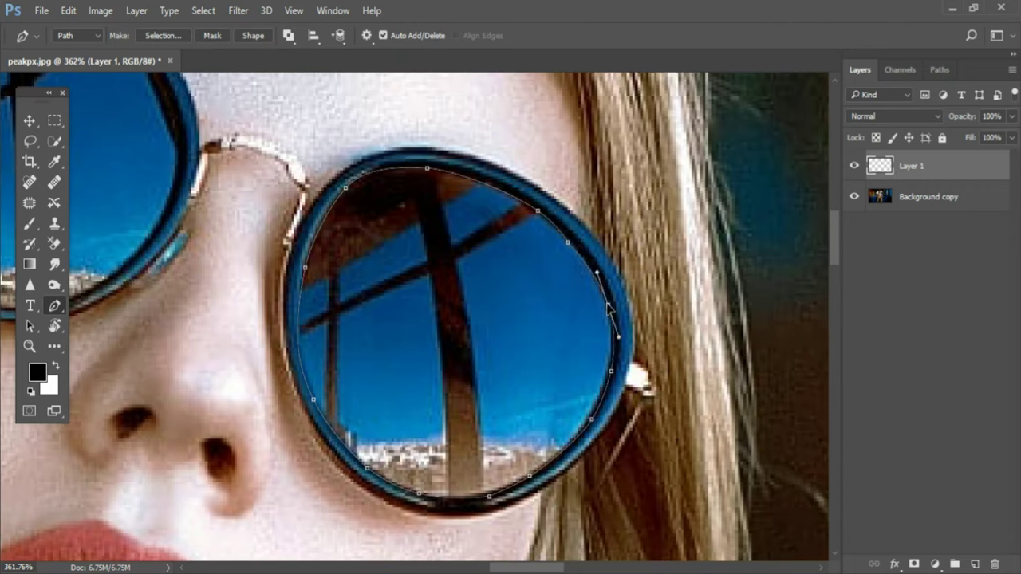
{"action": "left_click_drag", "start_coordinate": [559, 246], "coordinate": [570, 249]}
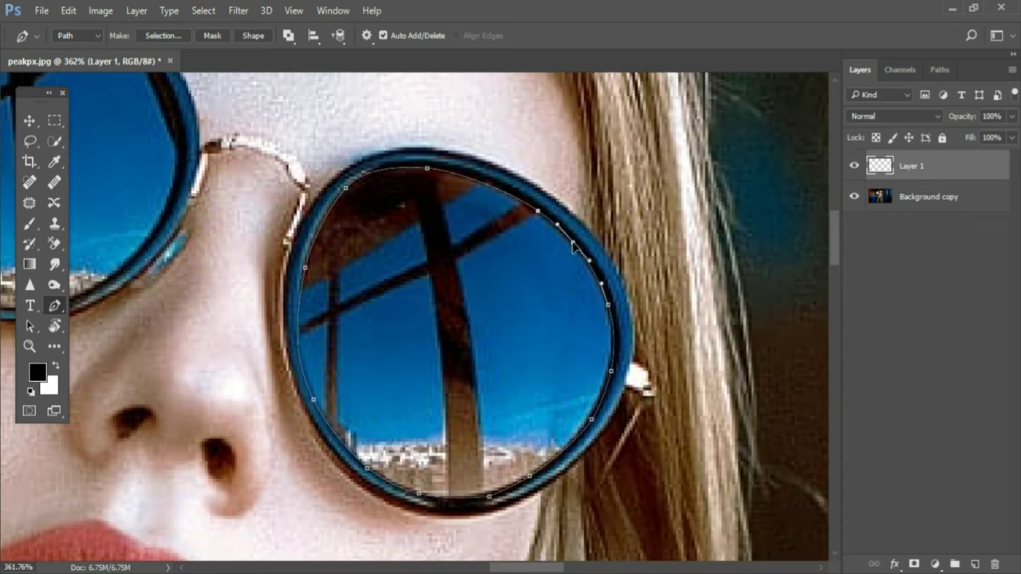
{"action": "left_click", "coordinate": [541, 214], "text": "ctrl"}
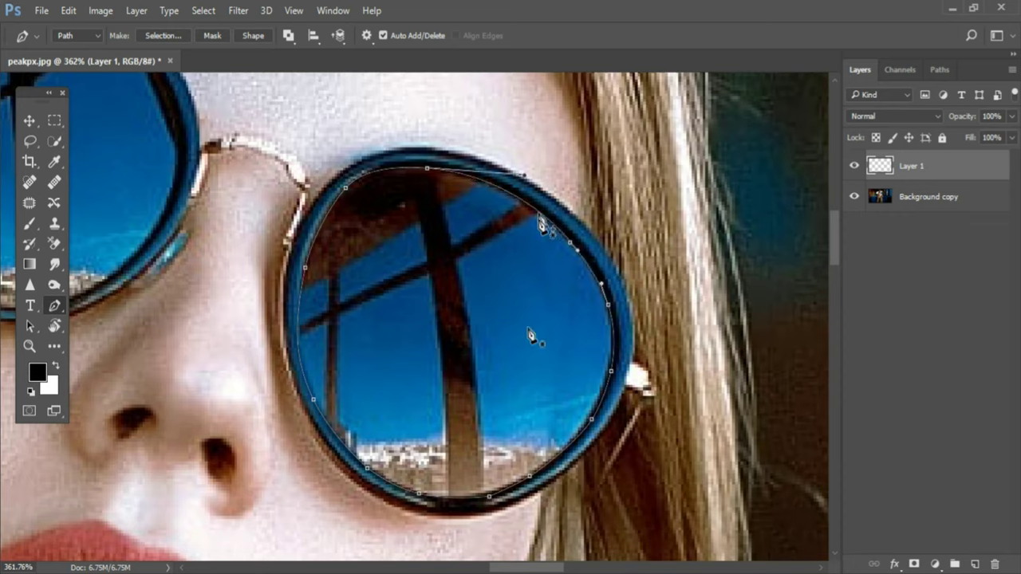
{"action": "left_click", "coordinate": [543, 439], "text": "ctrl"}
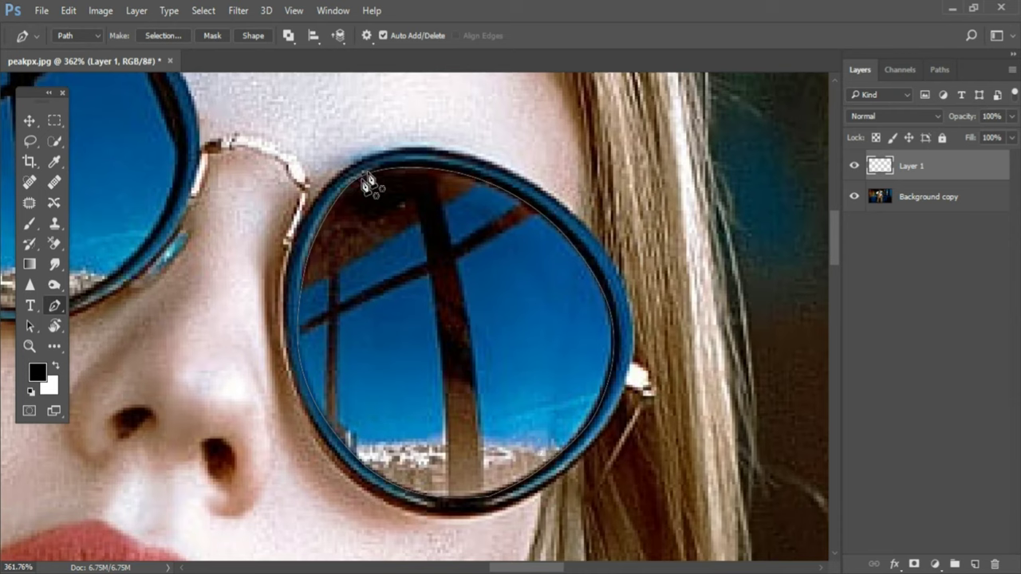
- Add an anchor on the upper-left curve and pull its handle to match the rim
{"action": "scroll", "coordinate": [330, 142], "scroll_direction": "up", "scroll_amount": 3}
{"action": "scroll", "coordinate": [331, 142], "scroll_direction": "up", "scroll_amount": 2}
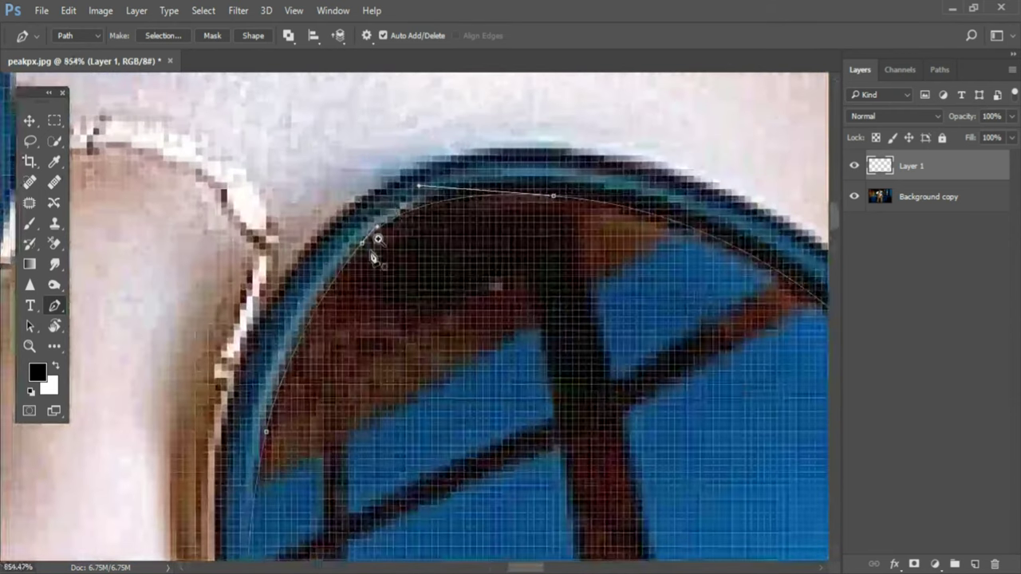
{"action": "left_click", "coordinate": [356, 252]}
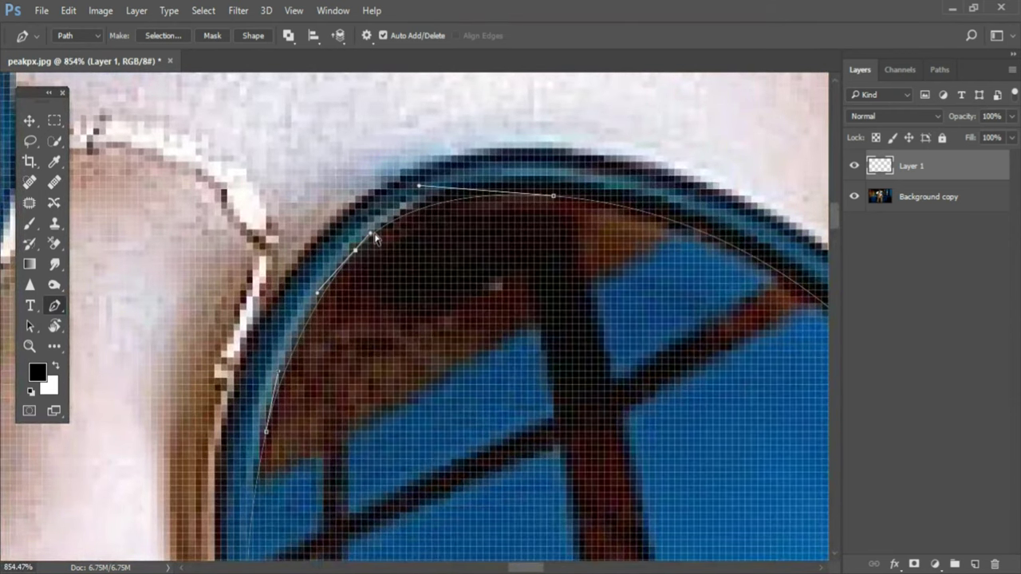
{"action": "left_click_drag", "start_coordinate": [371, 236], "coordinate": [393, 211]}
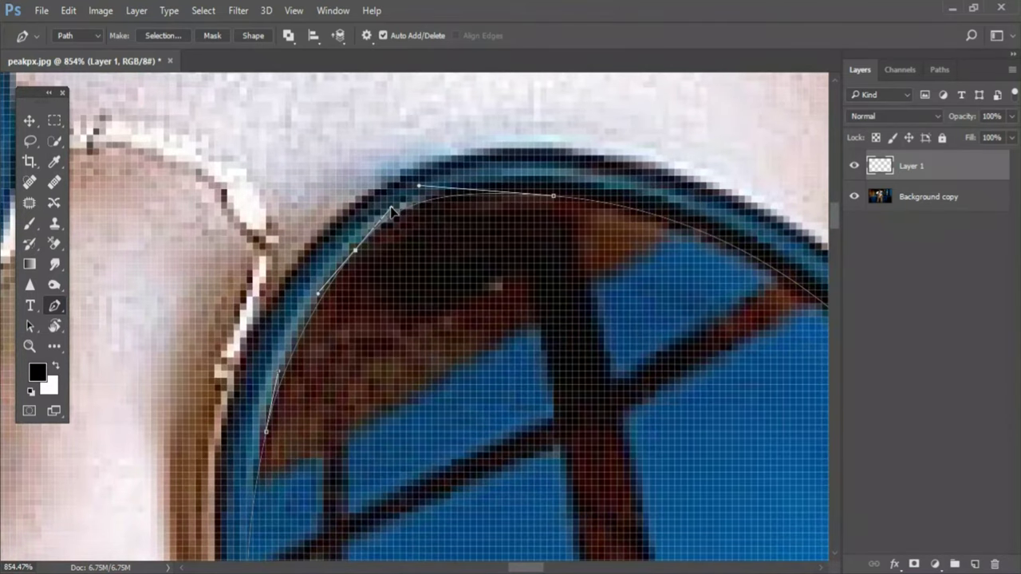
{"action": "left_click", "coordinate": [500, 370], "text": "ctrl"}
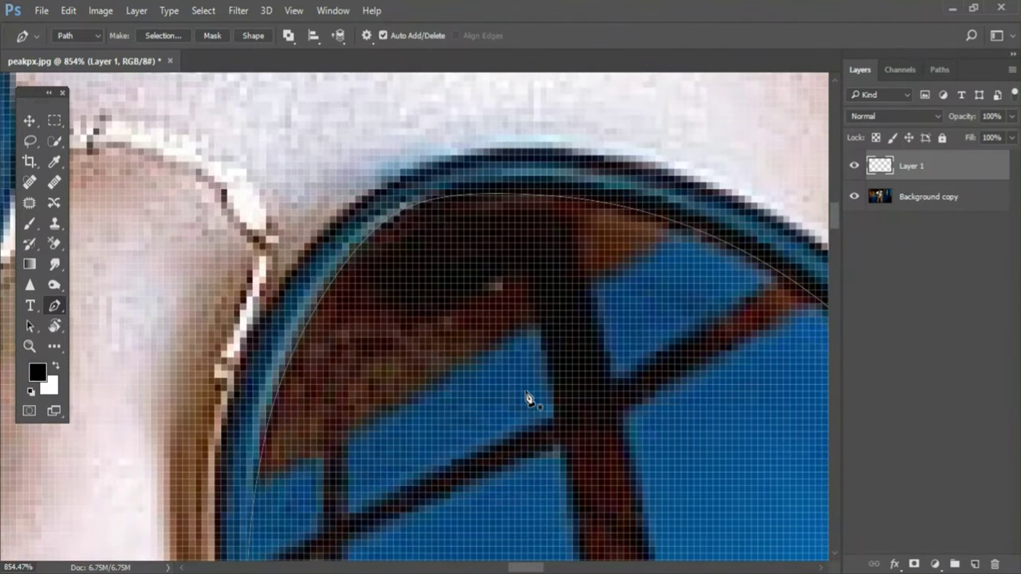
- Add another upper-left anchor and adjust its handles so the upper rim curve fits tightly
{"action": "scroll", "coordinate": [528, 399], "scroll_direction": "down", "scroll_amount": 2}
{"action": "scroll", "coordinate": [528, 392], "scroll_direction": "down", "scroll_amount": 2}
{"action": "scroll", "coordinate": [612, 296], "scroll_direction": "down", "scroll_amount": 2}
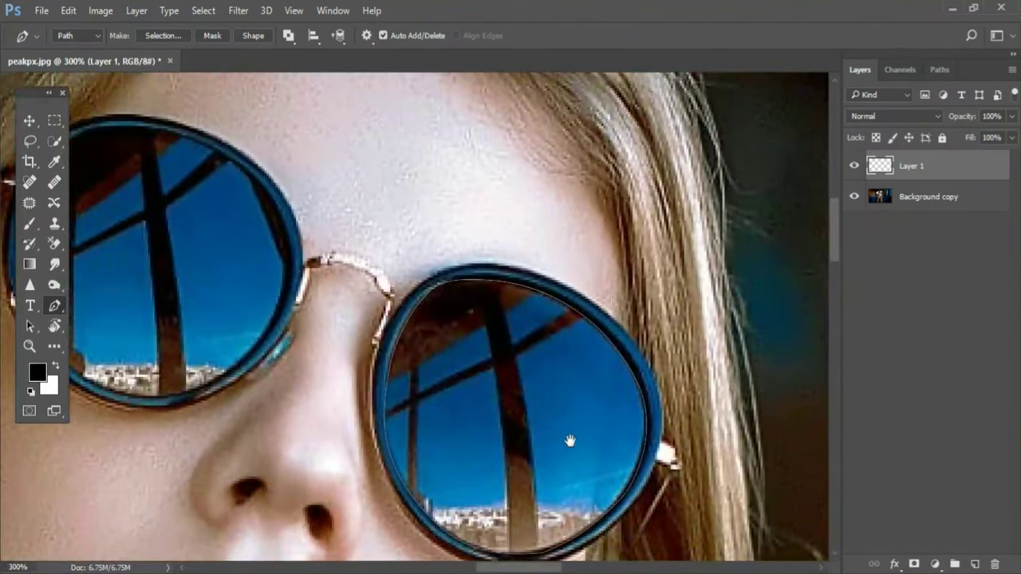
{"action": "left_click_drag", "start_coordinate": [570, 441], "coordinate": [569, 335]}
{"action": "left_click_drag", "start_coordinate": [475, 310], "coordinate": [499, 332]}
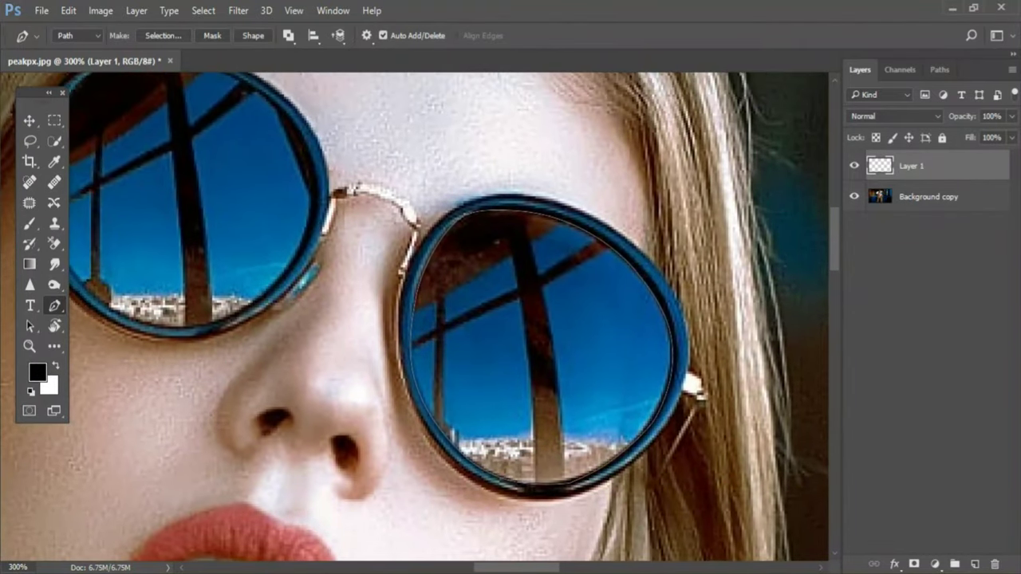
{"action": "scroll", "coordinate": [500, 330], "scroll_direction": "up", "scroll_amount": 3}
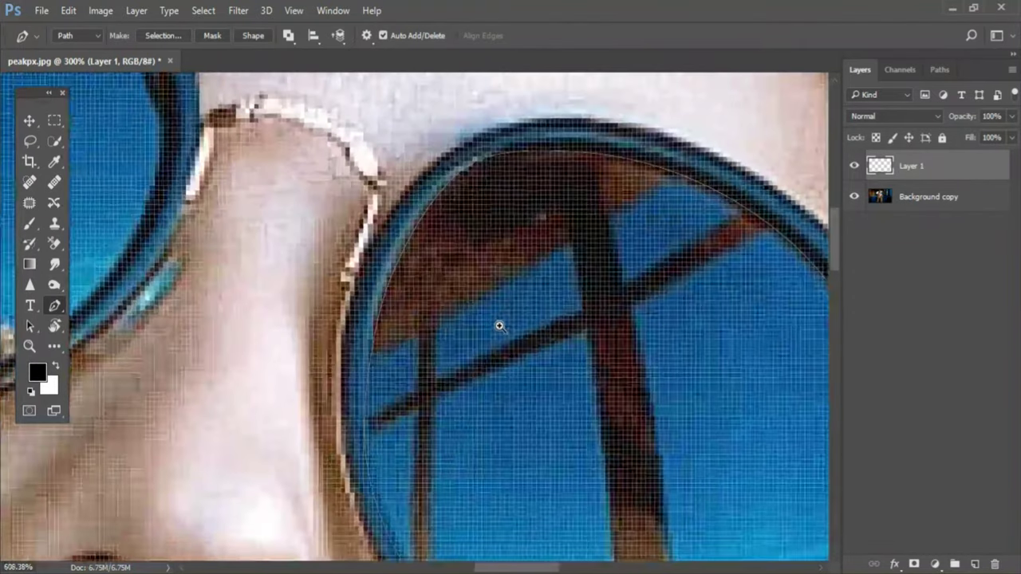
{"action": "left_click", "coordinate": [428, 210]}
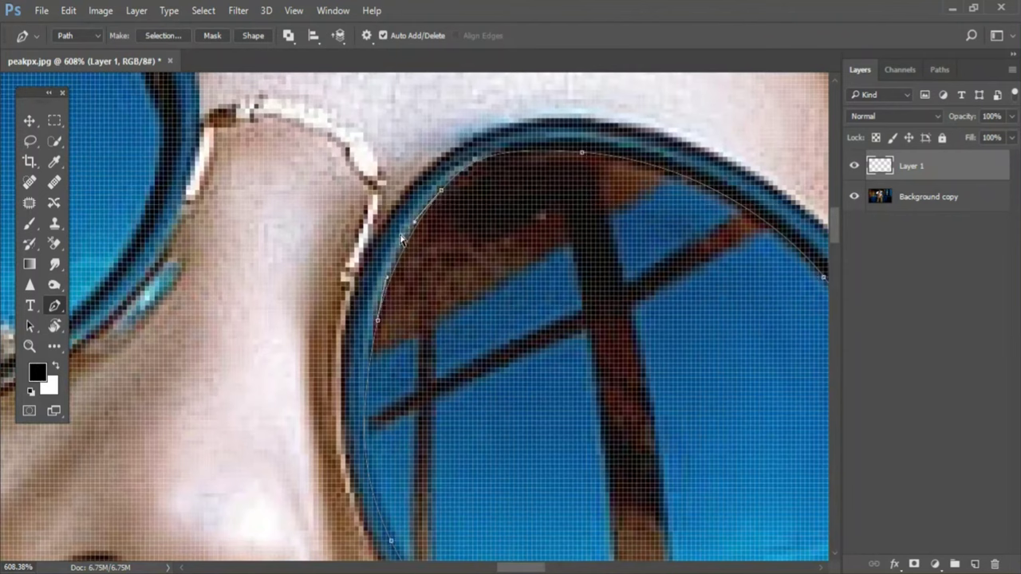
{"action": "left_click_drag", "start_coordinate": [415, 222], "coordinate": [399, 243]}
{"action": "left_click_drag", "start_coordinate": [469, 165], "coordinate": [481, 154]}
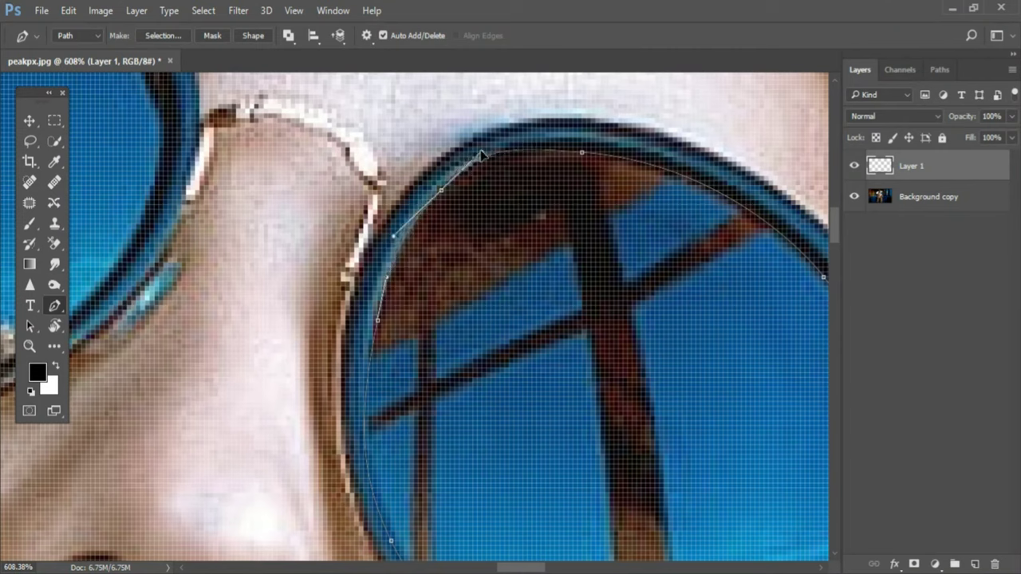
{"action": "left_click", "coordinate": [563, 363], "text": "ctrl"}
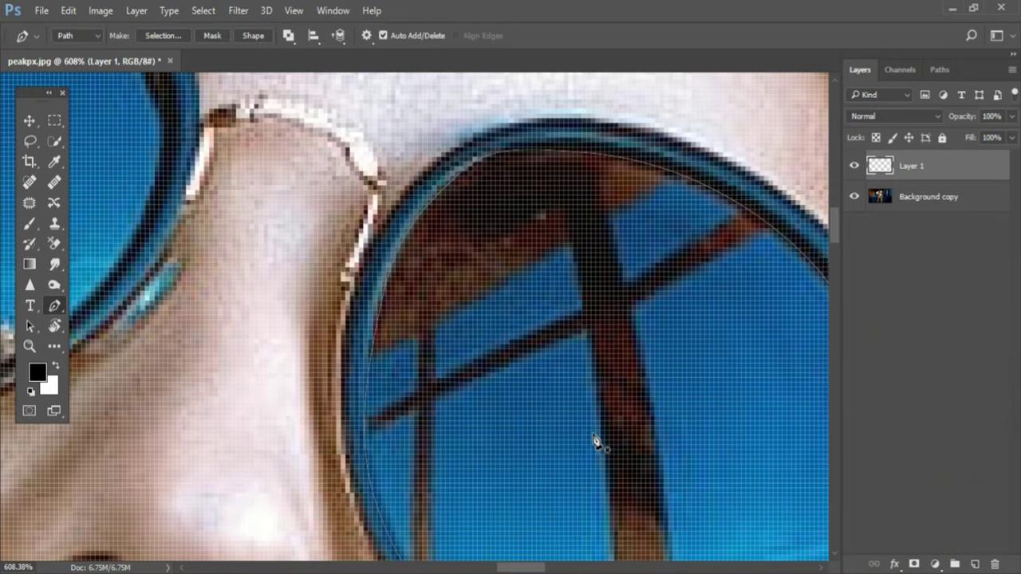
{"action": "scroll", "coordinate": [595, 442], "scroll_direction": "down", "scroll_amount": 2}
{"action": "scroll", "coordinate": [593, 428], "scroll_direction": "down", "scroll_amount": 1}
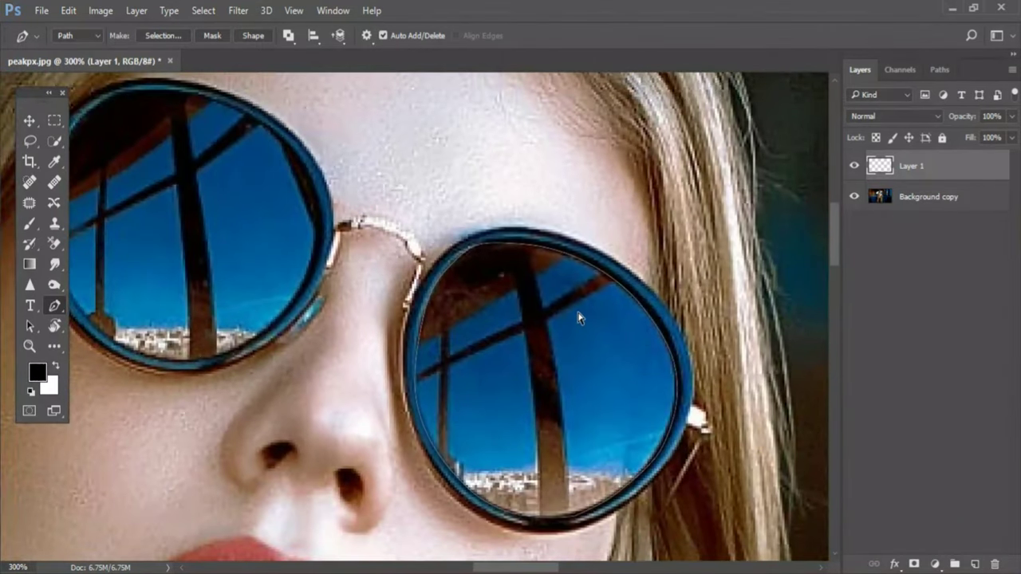
{"action": "scroll", "coordinate": [558, 307], "scroll_direction": "down", "scroll_amount": 1}
{"action": "scroll", "coordinate": [335, 279], "scroll_direction": "up", "scroll_amount": 2}
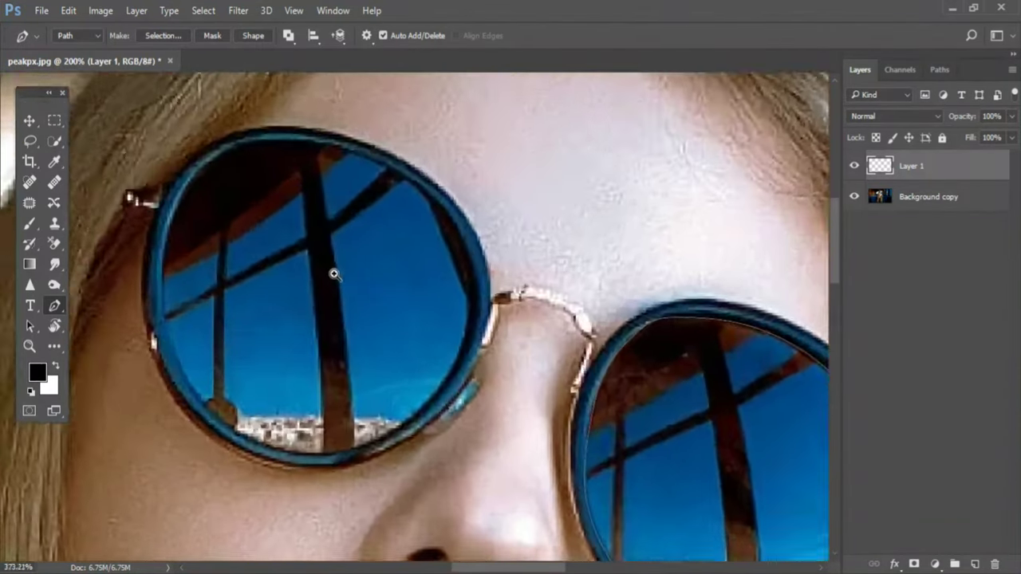
- Start the left-lens outline on its right side and trace along the bottom rim
{"action": "scroll", "coordinate": [333, 274], "scroll_direction": "up", "scroll_amount": 2}
{"action": "left_click_drag", "start_coordinate": [563, 335], "coordinate": [593, 244]}
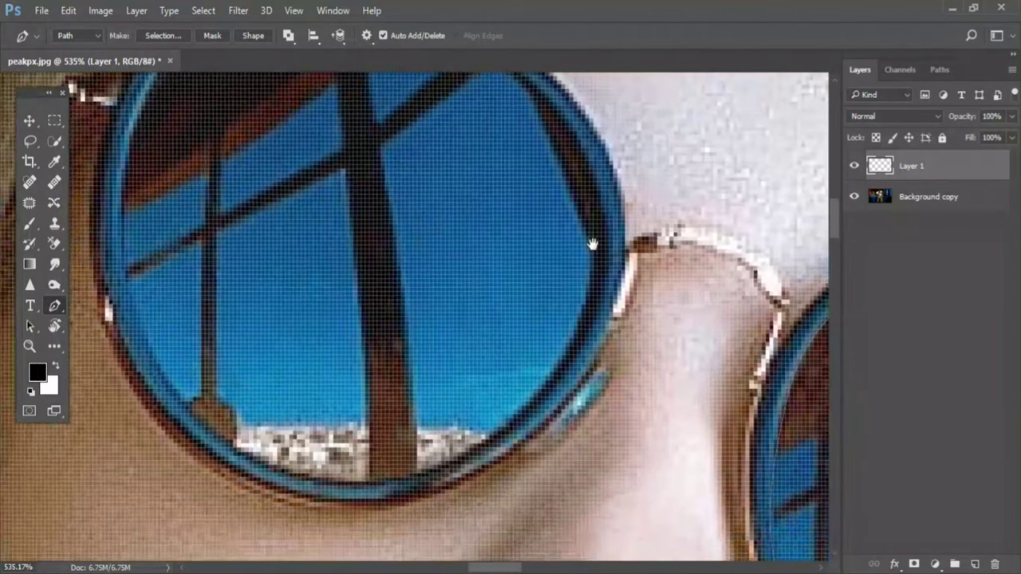
{"action": "left_click", "coordinate": [589, 308]}
{"action": "left_click", "coordinate": [484, 442]}
{"action": "left_click_drag", "start_coordinate": [536, 386], "coordinate": [548, 383]}
{"action": "left_click_drag", "start_coordinate": [349, 485], "coordinate": [409, 476]}
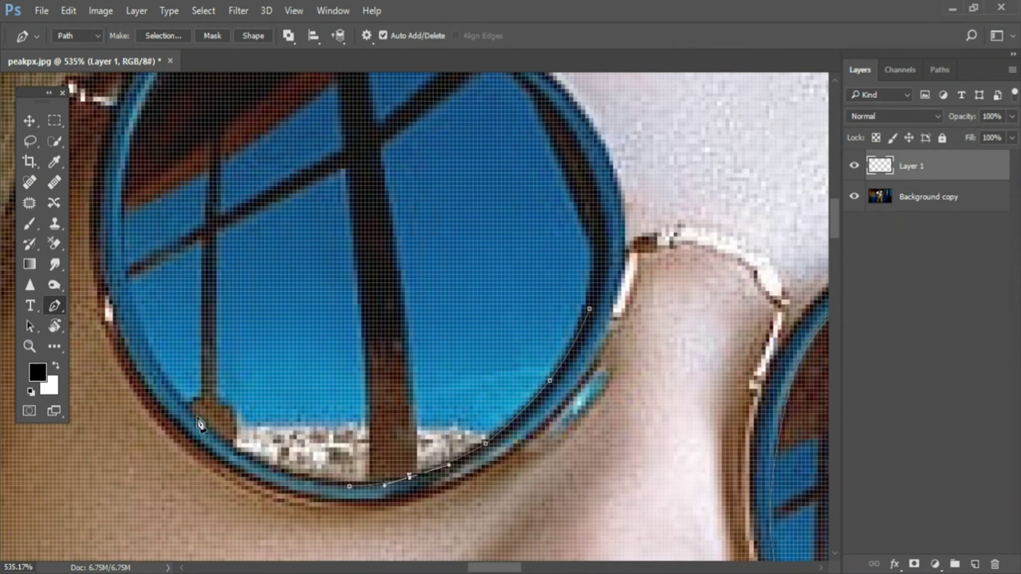
{"action": "left_click", "coordinate": [177, 396]}
- Continue the outline up the left rim, nudging an anchor one pixel left
{"action": "scroll", "coordinate": [365, 381], "scroll_direction": "up", "scroll_amount": 3}
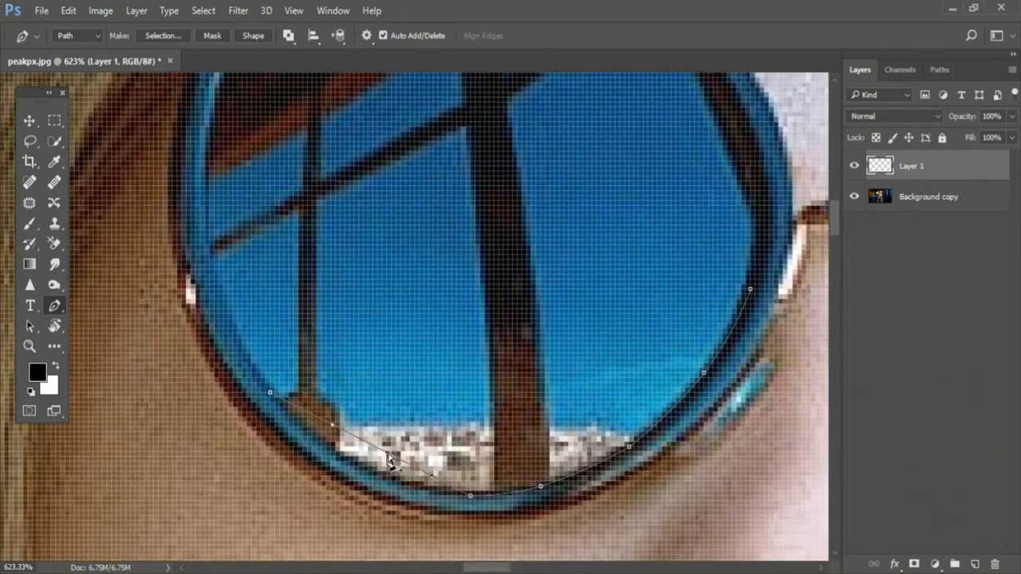
{"action": "left_click_drag", "start_coordinate": [390, 461], "coordinate": [368, 472]}
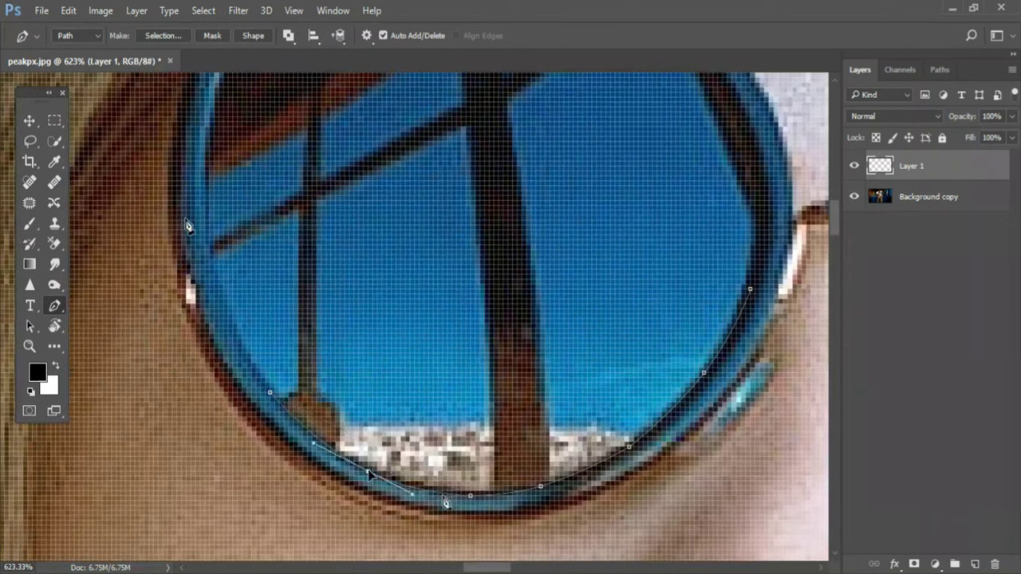
{"action": "left_click", "coordinate": [201, 172]}
{"action": "left_click_drag", "start_coordinate": [216, 223], "coordinate": [198, 283]}
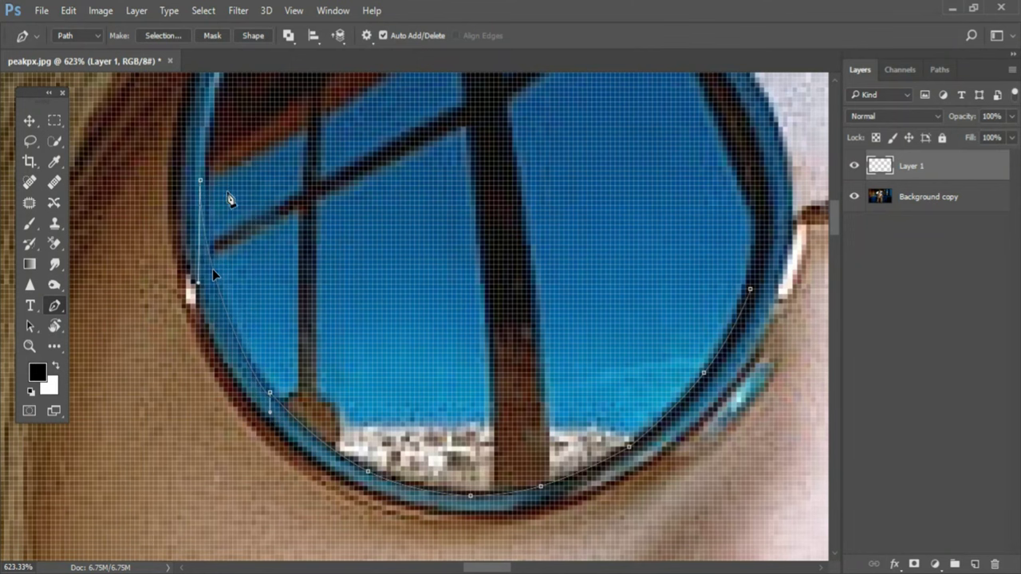
{"action": "left_click_drag", "start_coordinate": [306, 200], "coordinate": [315, 258]}
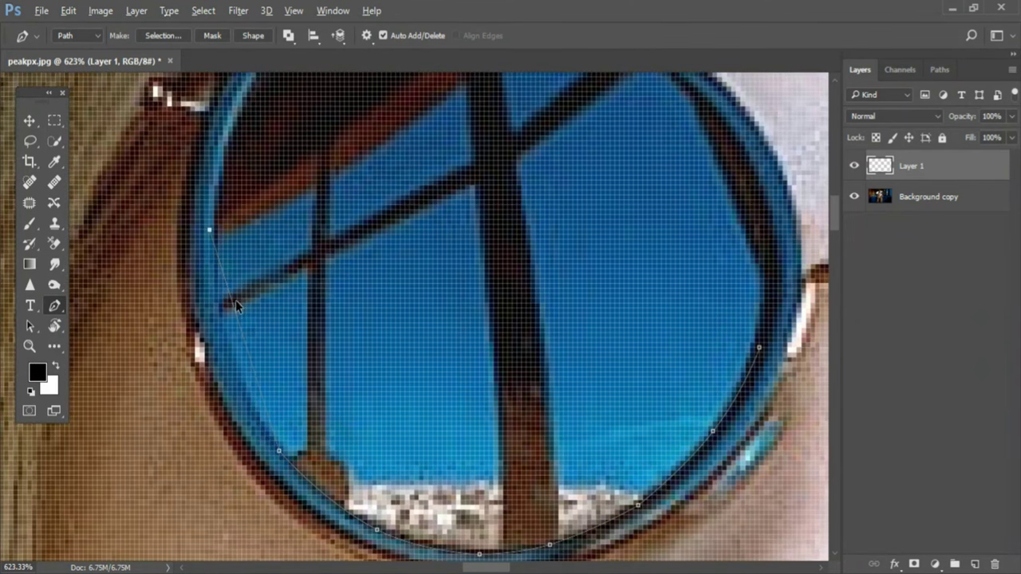
{"action": "left_click", "coordinate": [224, 343]}
{"action": "scroll", "coordinate": [225, 343], "scroll_direction": "up", "scroll_amount": 3}
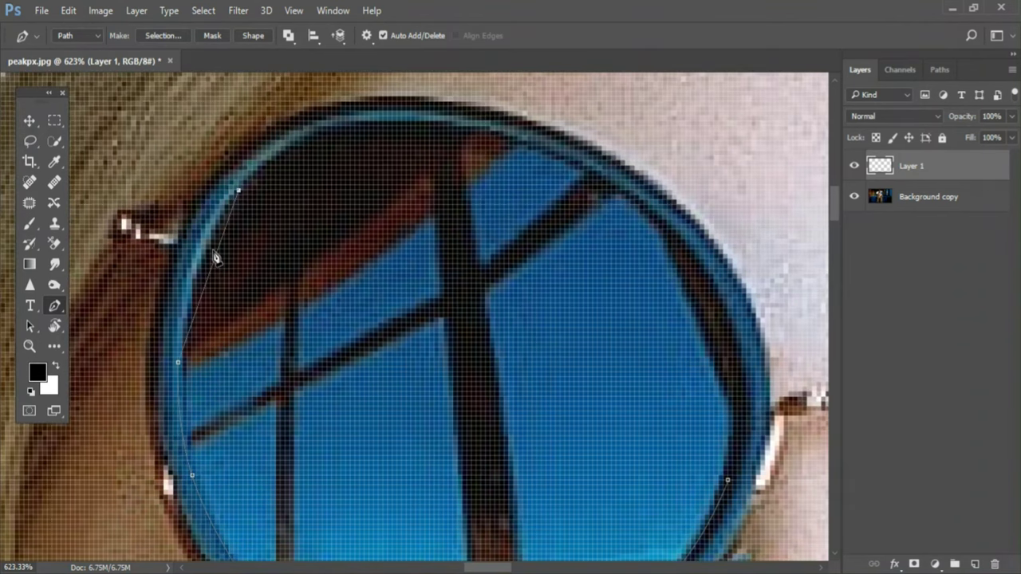
{"action": "left_click_drag", "start_coordinate": [216, 257], "coordinate": [206, 245]}
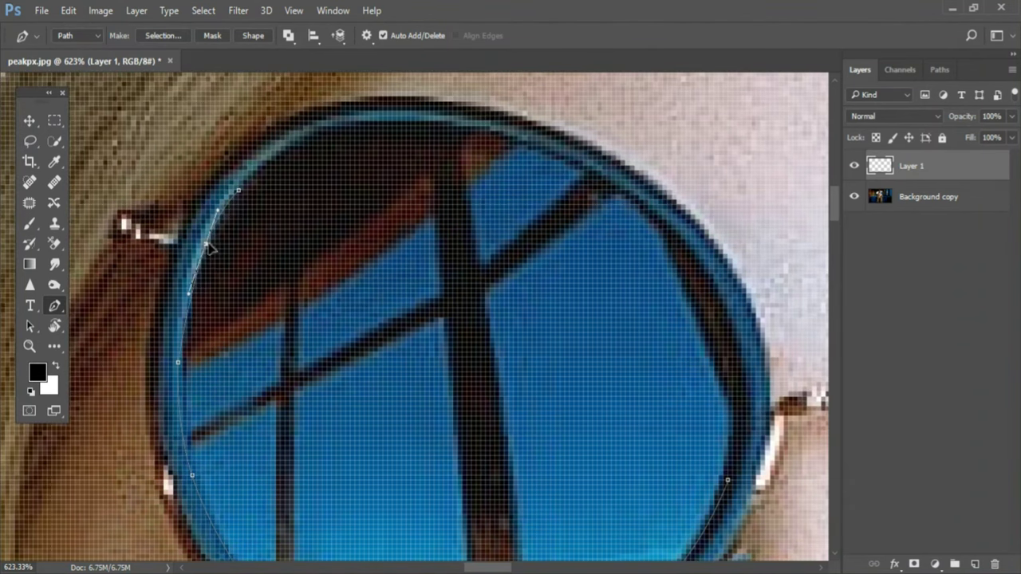
{"action": "key", "text": "Left"}
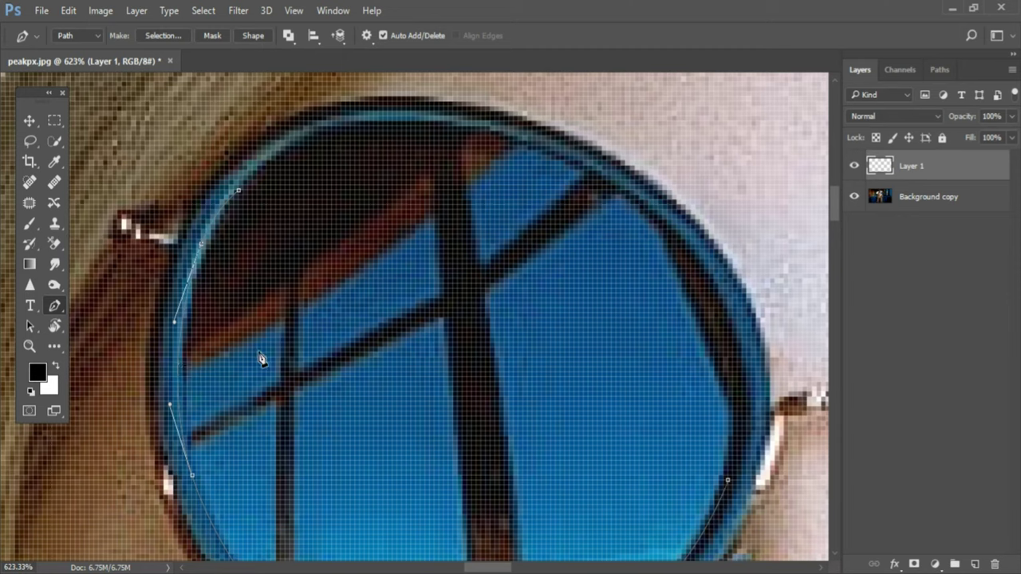
- Trace across the top and down the right rim, shifting the top anchor slightly left
{"action": "left_click", "coordinate": [401, 120]}
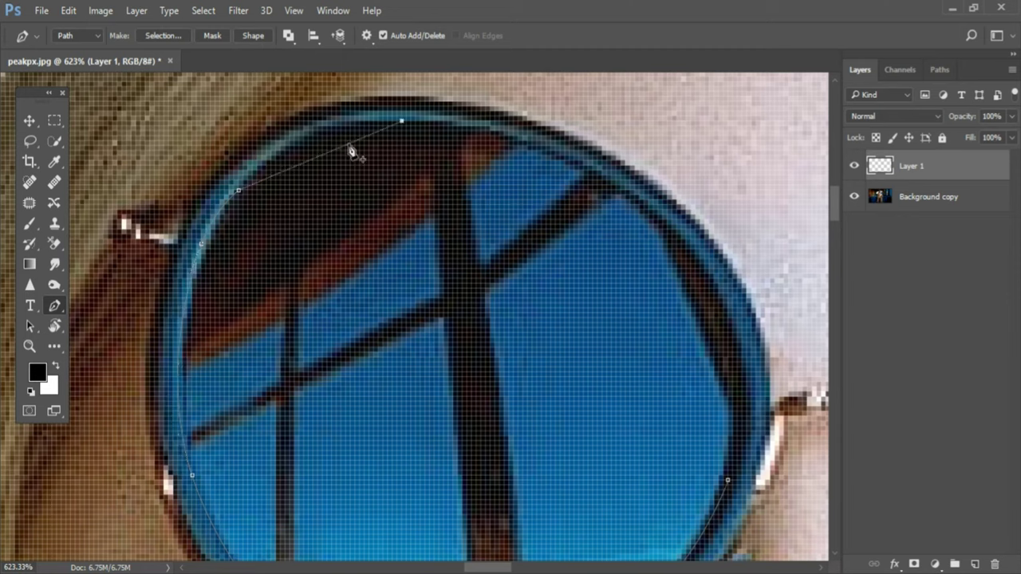
{"action": "left_click_drag", "start_coordinate": [357, 148], "coordinate": [317, 133]}
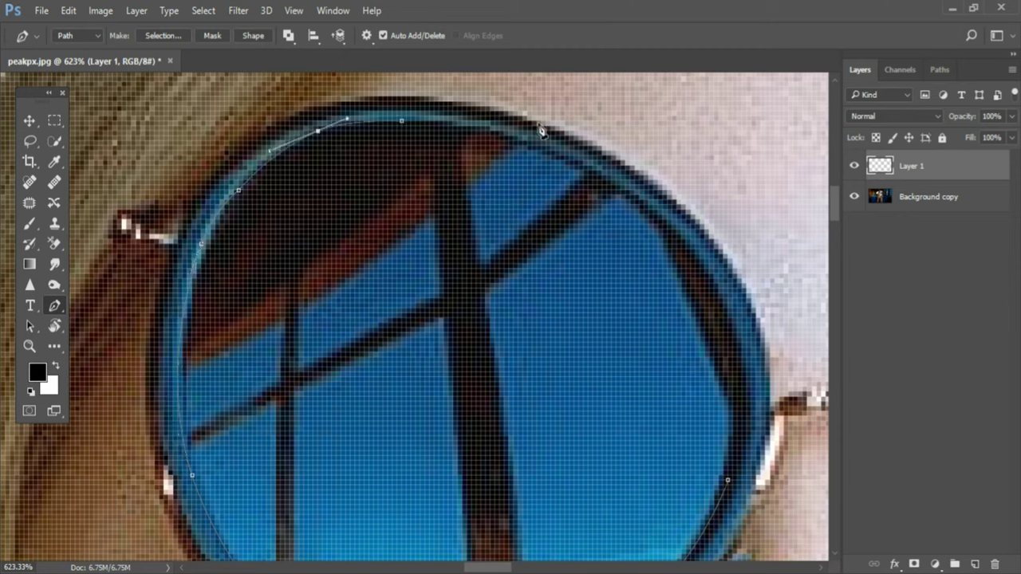
{"action": "left_click_drag", "start_coordinate": [593, 174], "coordinate": [537, 151]}
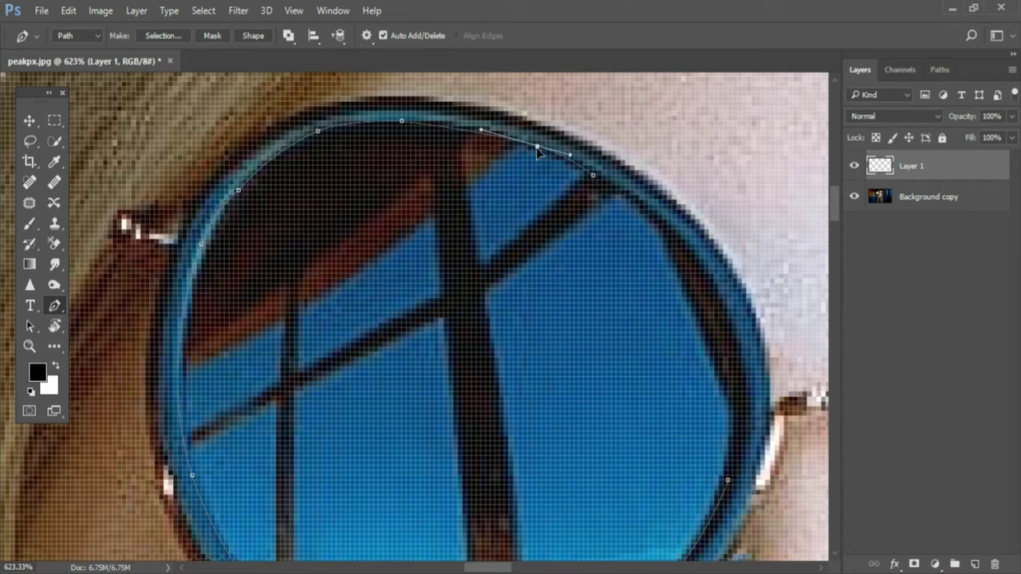
{"action": "mouse_move", "coordinate": [718, 288]}
{"action": "left_mouse_down"}
{"action": "mouse_move", "coordinate": [674, 254]}
{"action": "mouse_move", "coordinate": [682, 241]}
{"action": "left_mouse_up"}
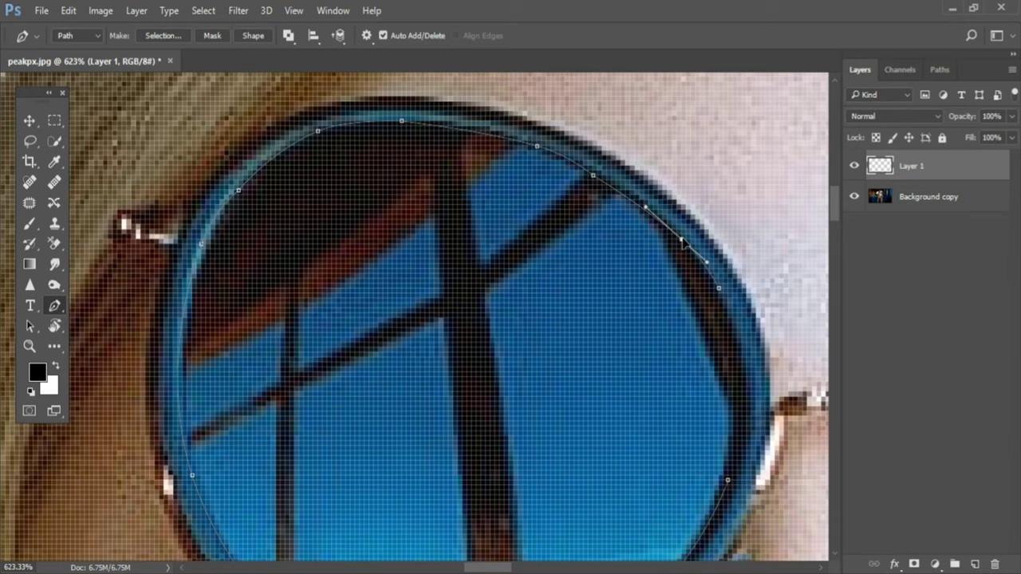
{"action": "left_click", "coordinate": [593, 175], "text": "ctrl"}
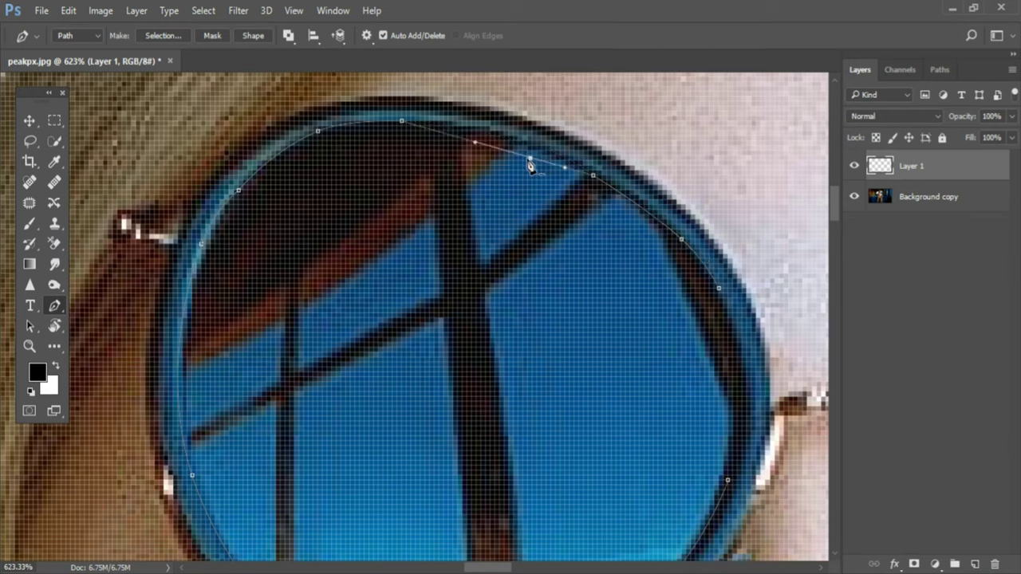
{"action": "left_click", "coordinate": [526, 141], "text": "ctrl"}
{"action": "left_click_drag", "start_coordinate": [524, 142], "coordinate": [518, 144]}
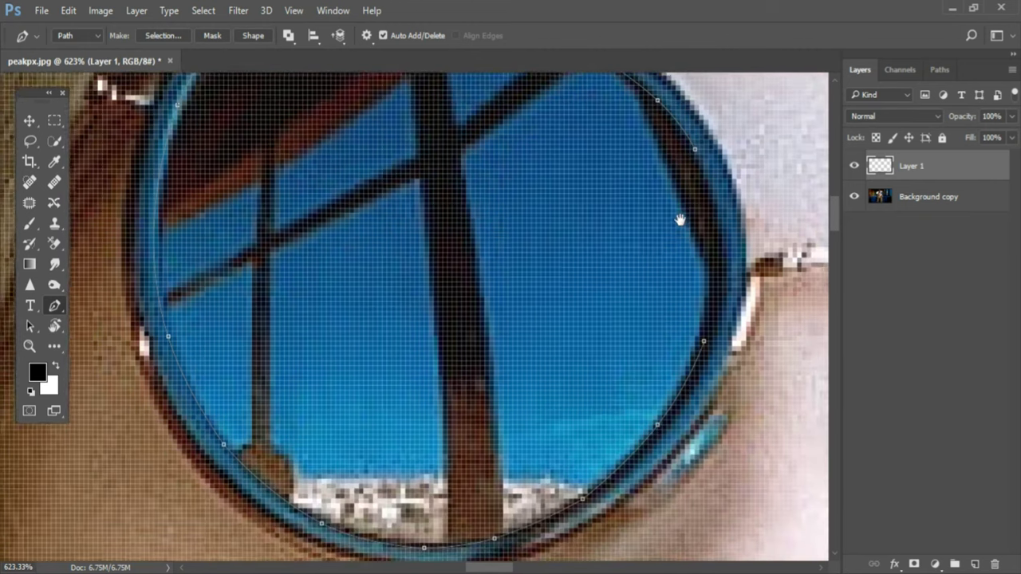
{"action": "scroll", "coordinate": [678, 219], "scroll_direction": "down", "scroll_amount": 3}
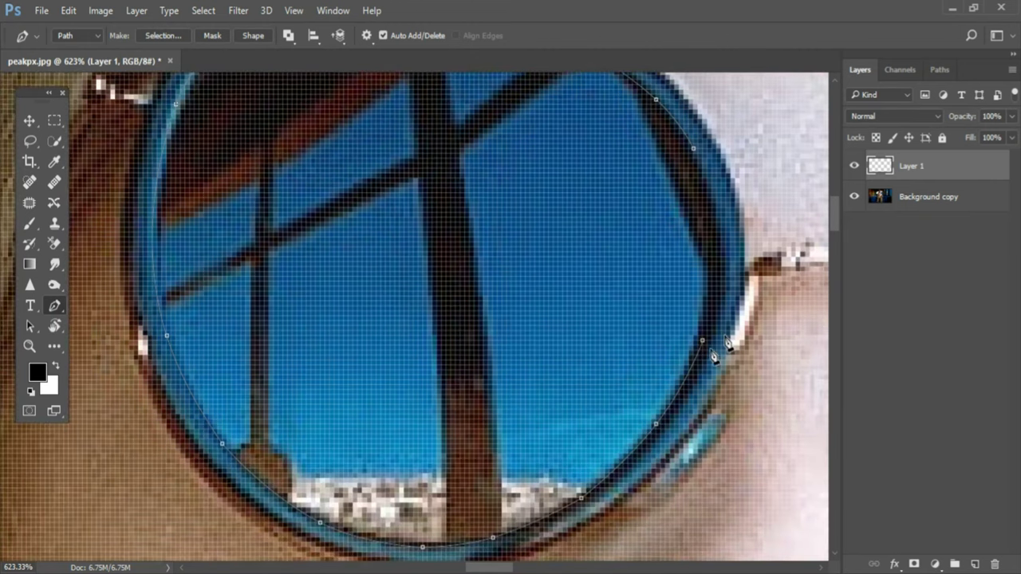
- Add an anchor on the right rim, move it outward, and smooth that curve
{"action": "left_click", "coordinate": [700, 260]}
{"action": "left_click_drag", "start_coordinate": [699, 259], "coordinate": [724, 267]}
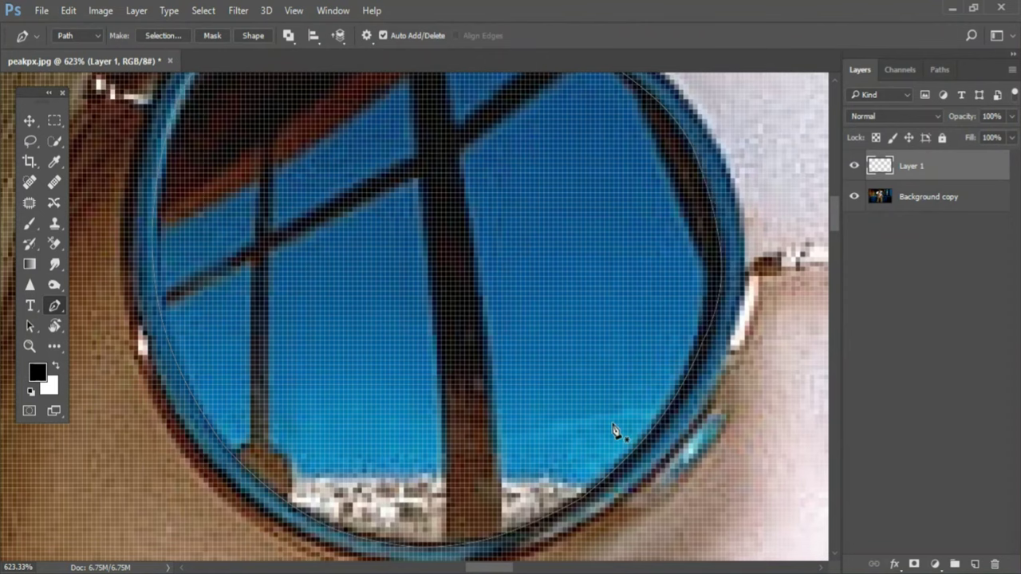
{"action": "scroll", "coordinate": [614, 423], "scroll_direction": "down", "scroll_amount": 2}
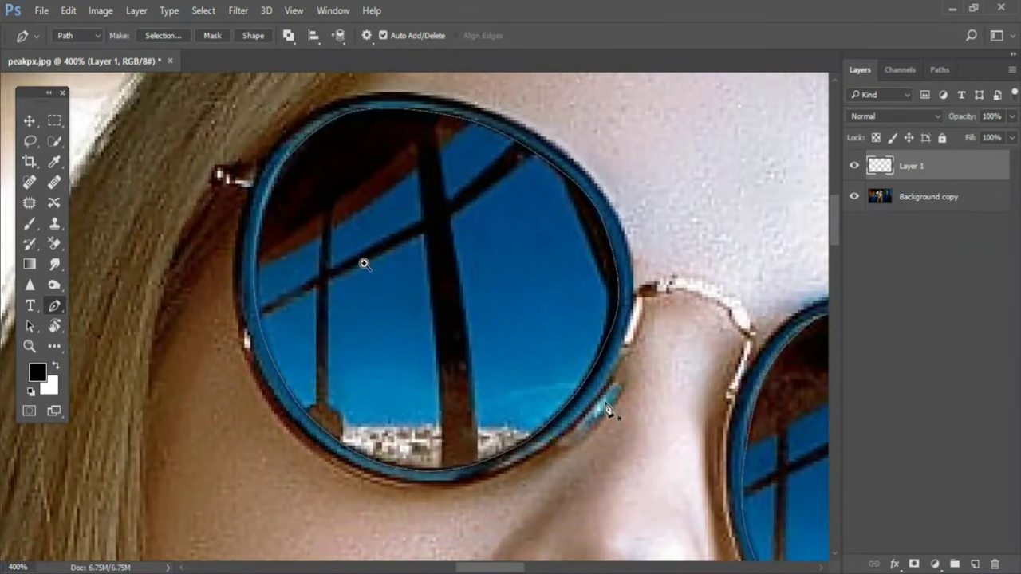
{"action": "left_click_drag", "start_coordinate": [360, 262], "coordinate": [372, 274]}
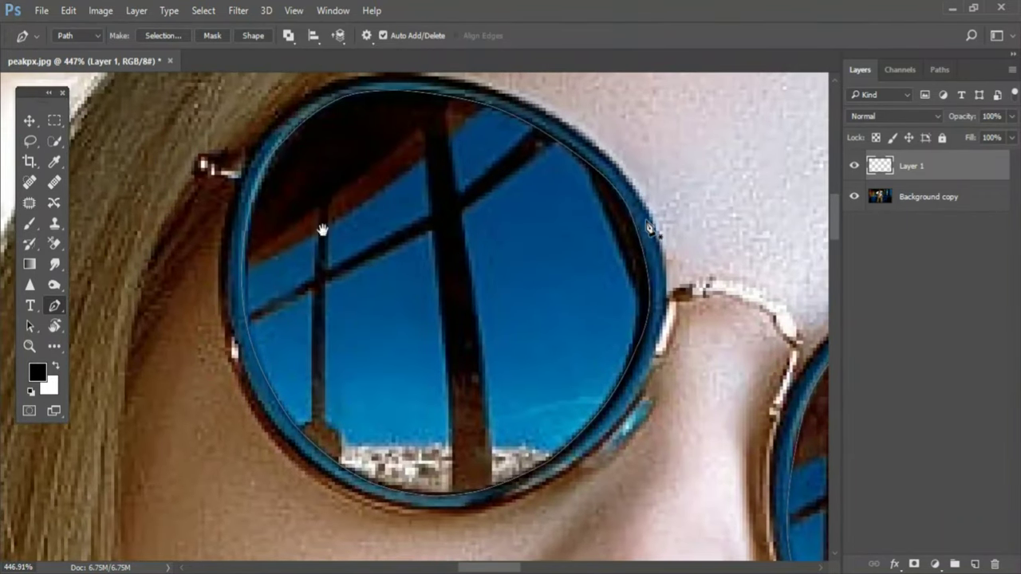
{"action": "scroll", "coordinate": [638, 263], "scroll_direction": "up", "scroll_amount": 2}
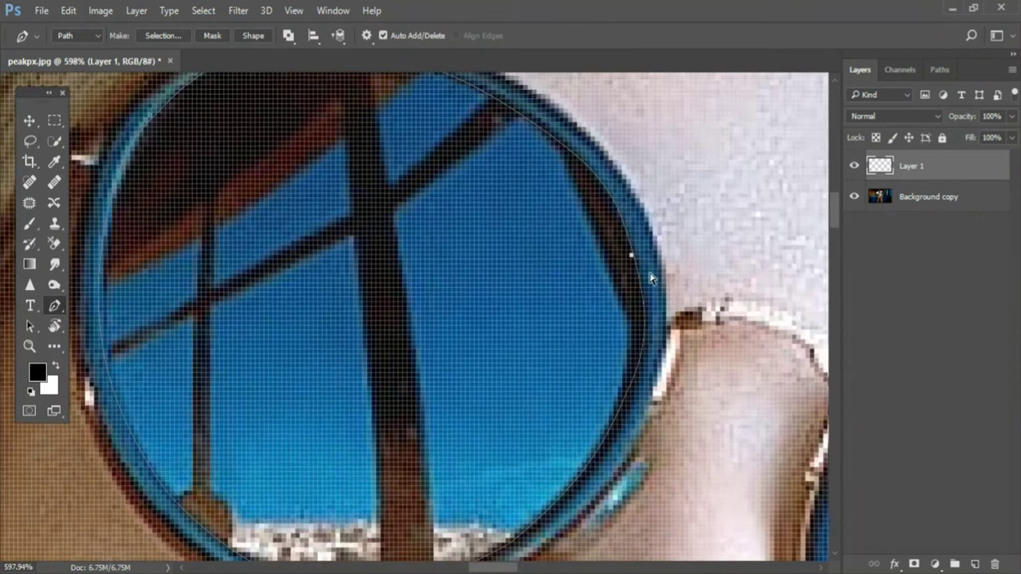
{"action": "left_click", "coordinate": [619, 214]}
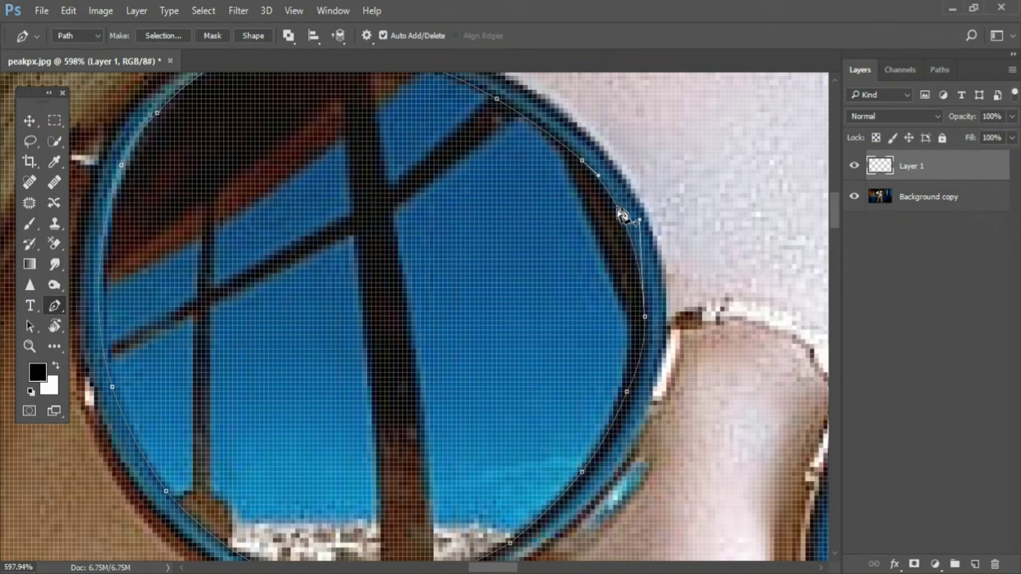
{"action": "left_click_drag", "start_coordinate": [623, 216], "coordinate": [616, 215]}
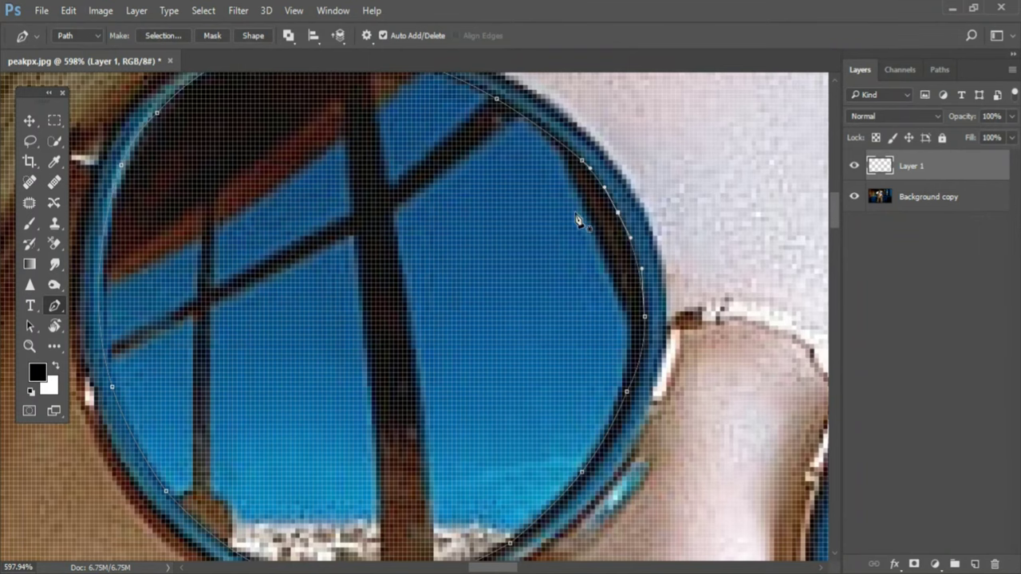
- Shift the upper-left anchor right so it sits on the rim
{"action": "scroll", "coordinate": [578, 221], "scroll_direction": "up", "scroll_amount": 3}
{"action": "scroll", "coordinate": [515, 266], "scroll_direction": "left", "scroll_amount": 3}
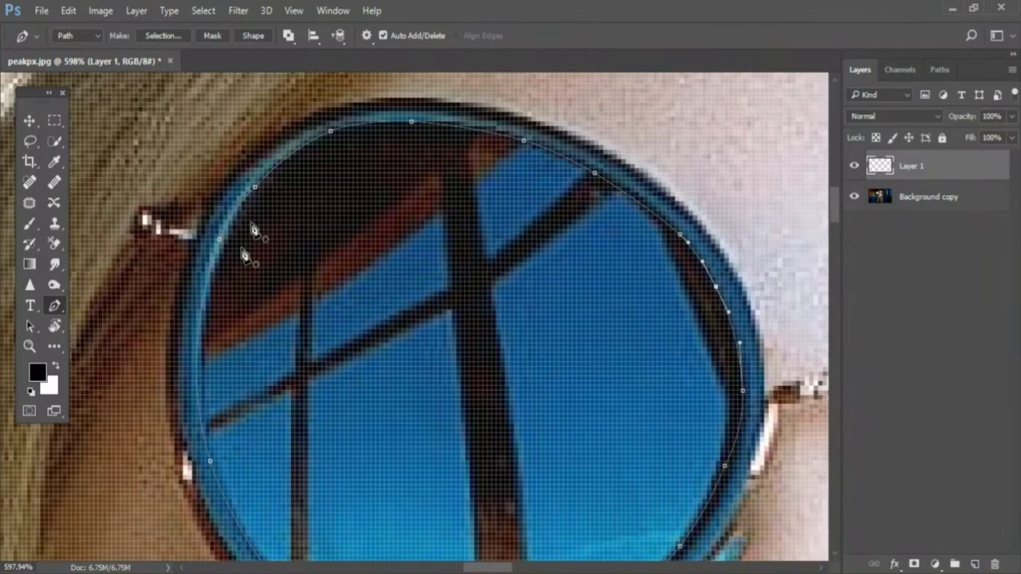
{"action": "left_click", "coordinate": [256, 187], "text": "ctrl"}
{"action": "left_click_drag", "start_coordinate": [218, 239], "coordinate": [225, 242]}
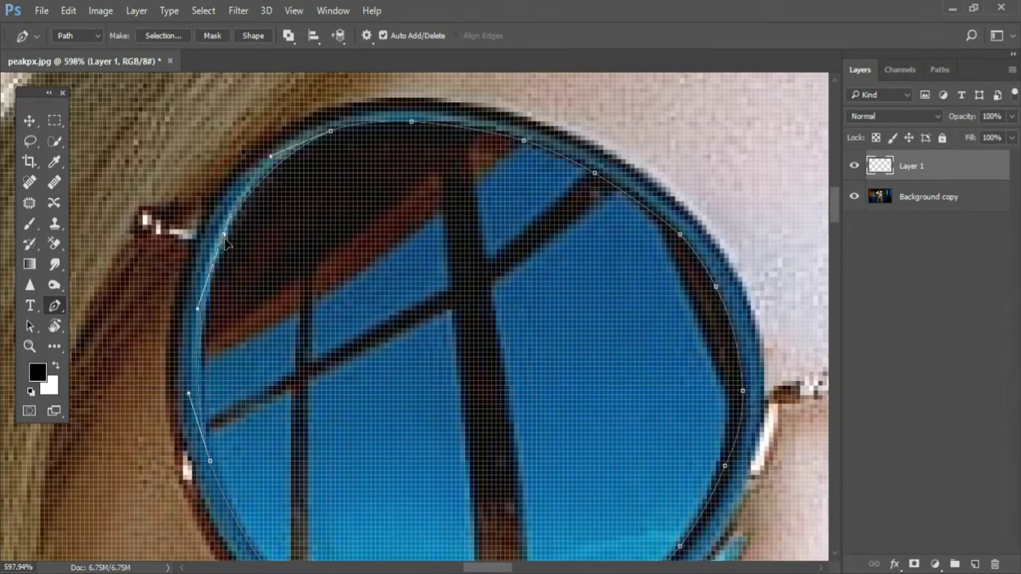
{"action": "scroll", "coordinate": [462, 402], "scroll_direction": "down", "scroll_amount": 1}
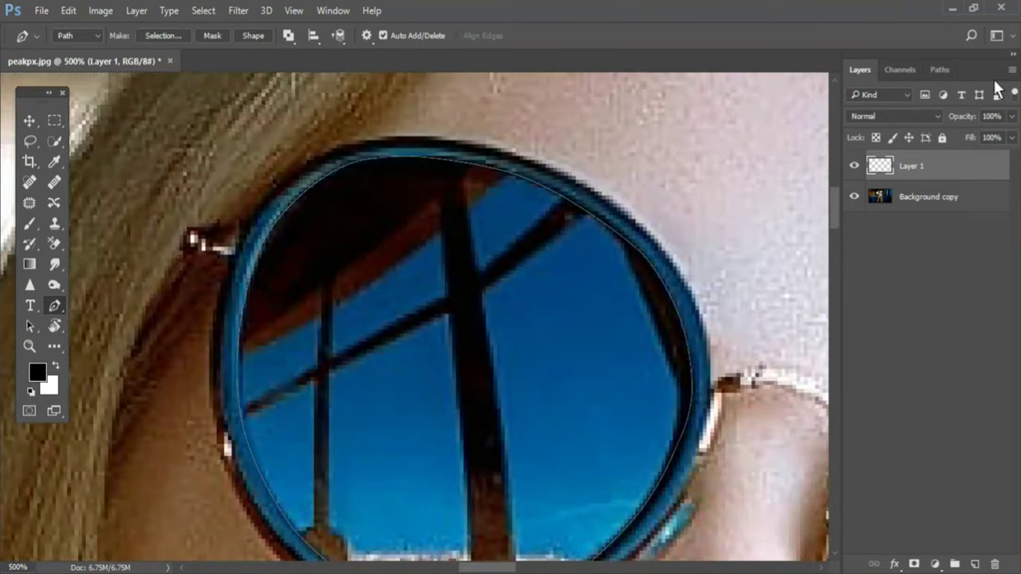
- Toggle Background copy to check the lens outlines, then zoom out to the whole face
{"action": "left_click", "coordinate": [854, 197]}
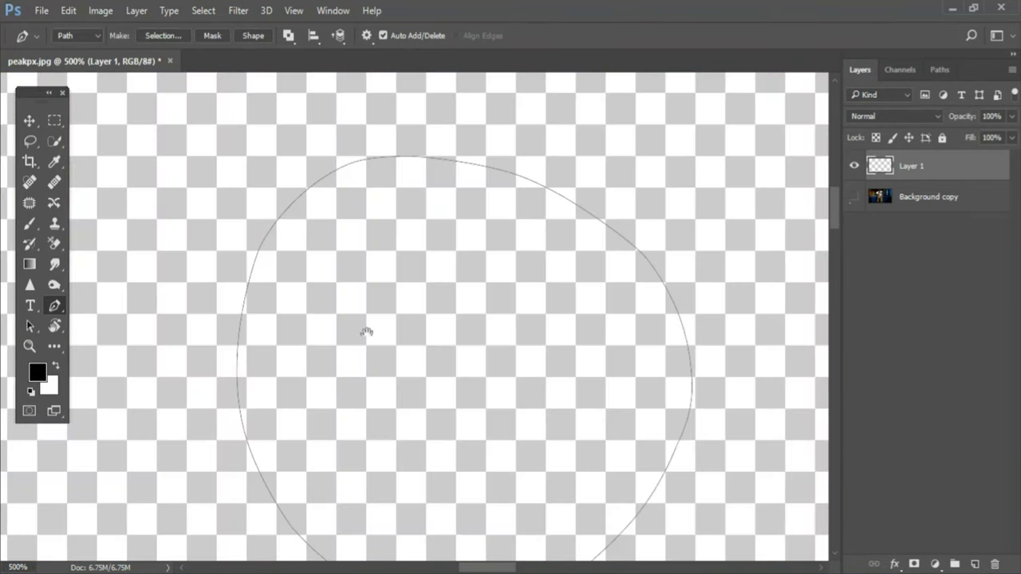
{"action": "left_click_drag", "start_coordinate": [366, 332], "coordinate": [353, 271]}
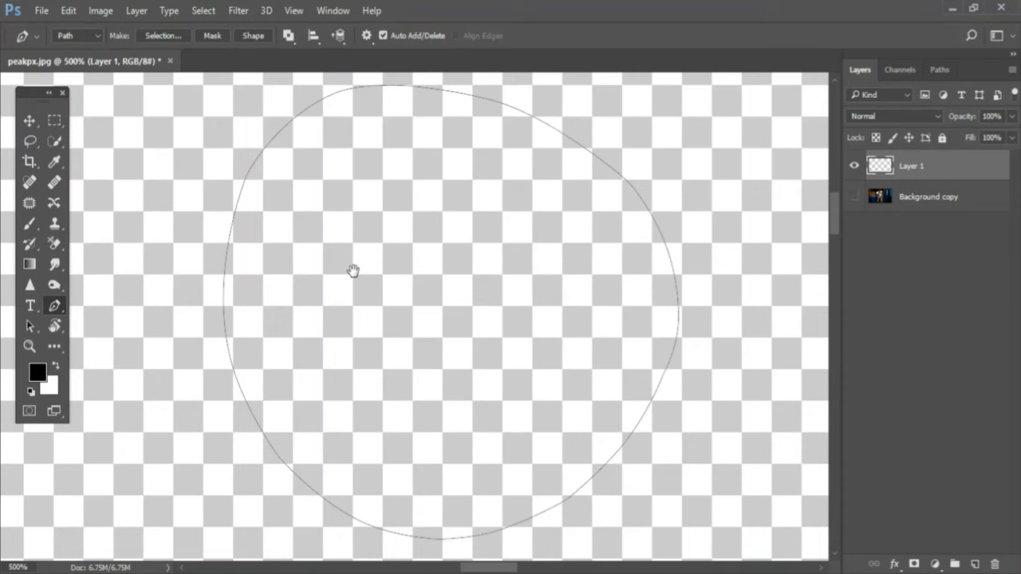
{"action": "left_click", "coordinate": [854, 197]}
{"action": "key", "text": "ctrl+minus"}
{"action": "key", "text": "ctrl+minus"}
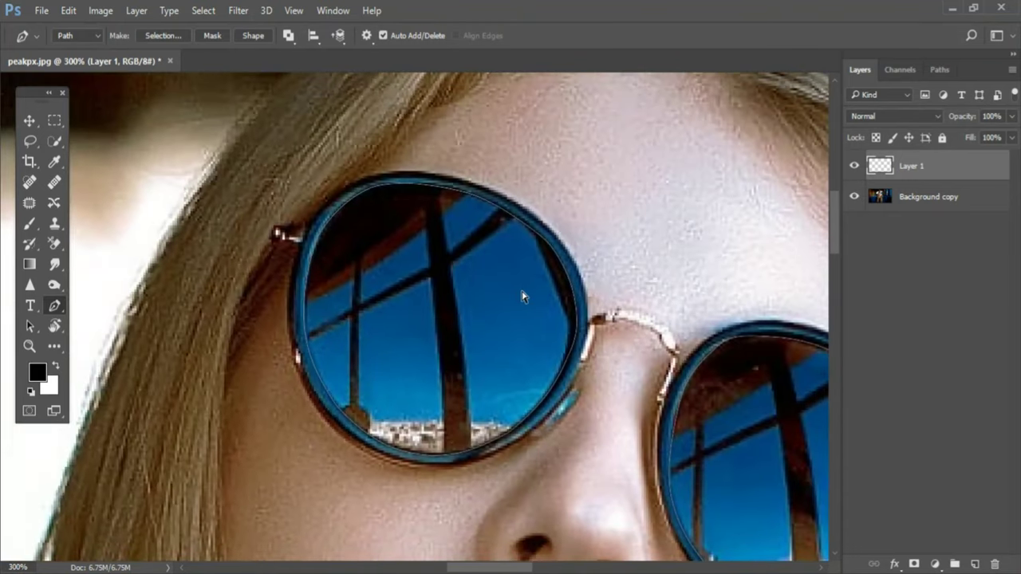
{"action": "key", "text": "ctrl+minus"}
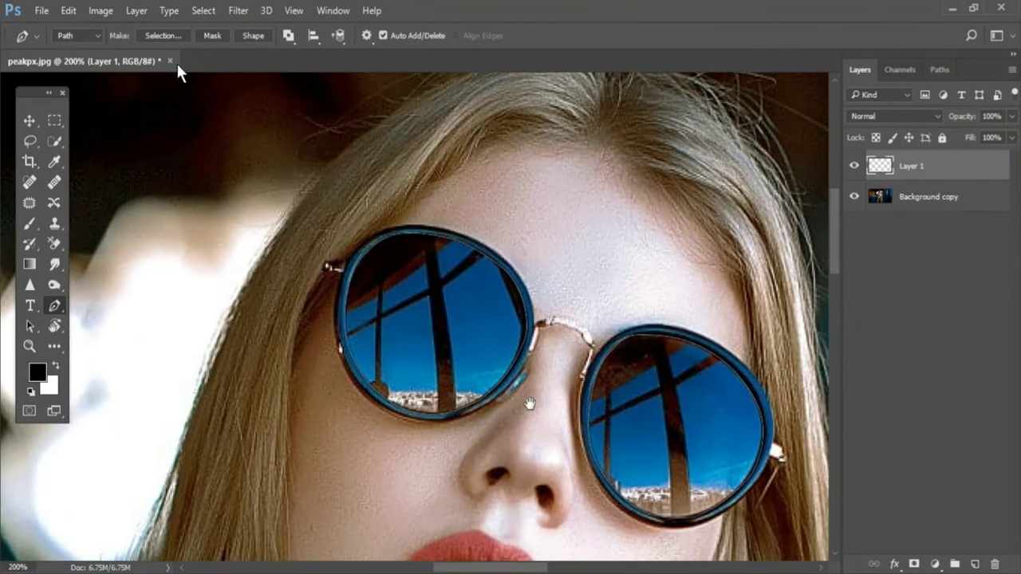
- Make a selection from both lens paths with a Feather Radius of 0
{"action": "left_click", "coordinate": [163, 35]}
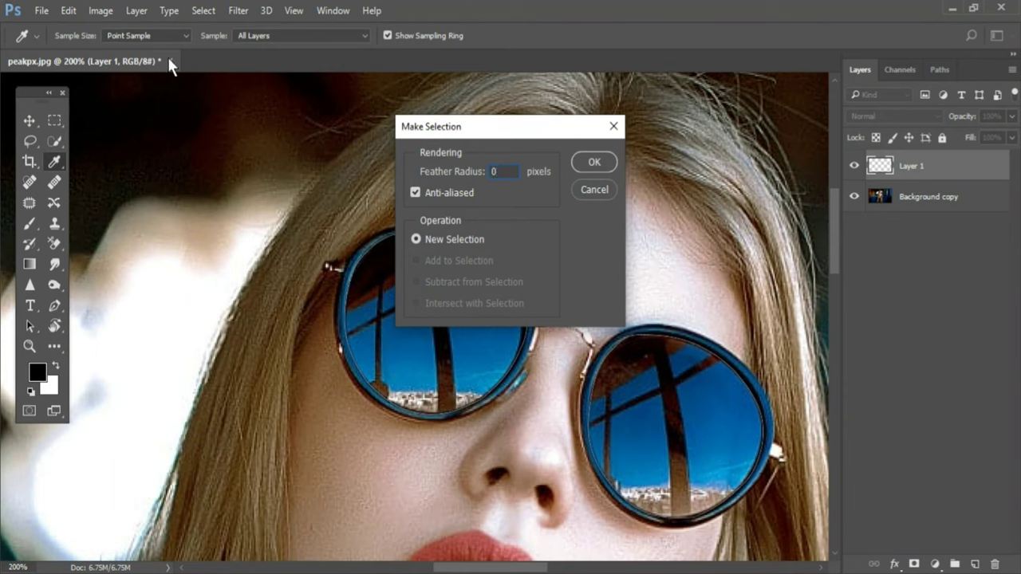
{"action": "type", "text": "0"}
{"action": "key", "text": "Return"}
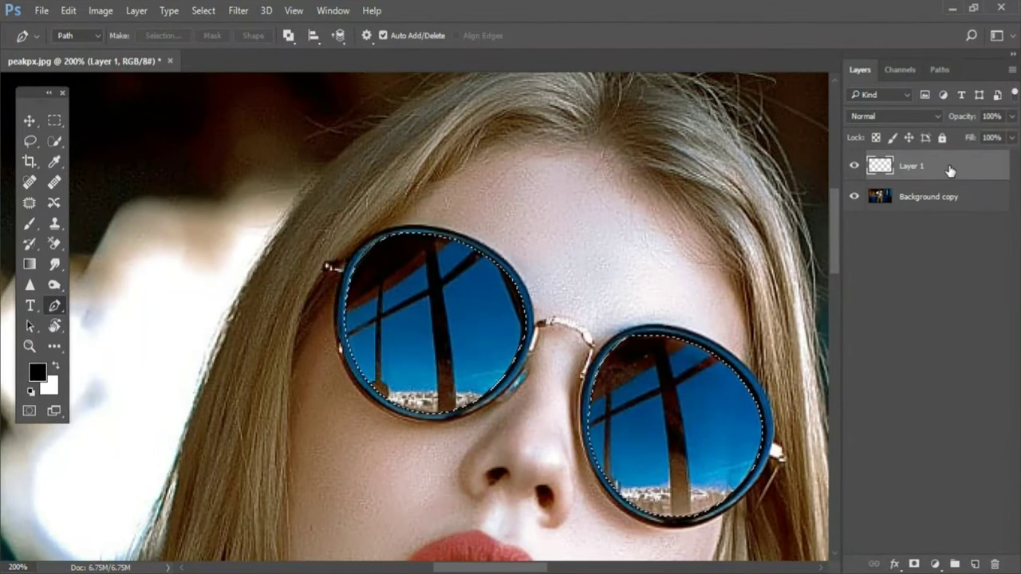
- Fill both lens selections black on Layer 1 and move Layer 1 below Background copy
{"action": "key", "text": "ctrl+minus"}
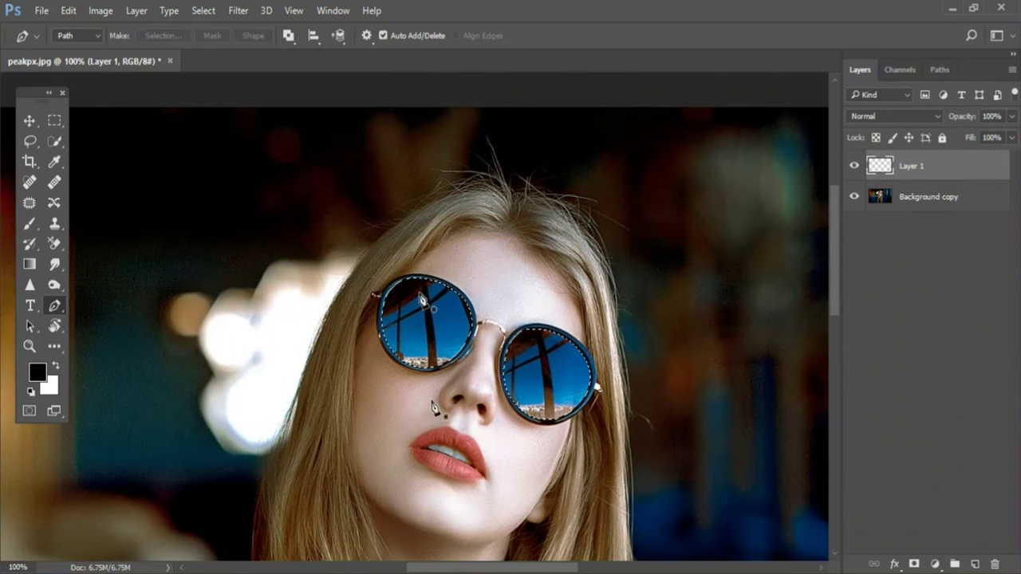
{"action": "scroll", "coordinate": [430, 417], "scroll_direction": "up", "scroll_amount": 1}
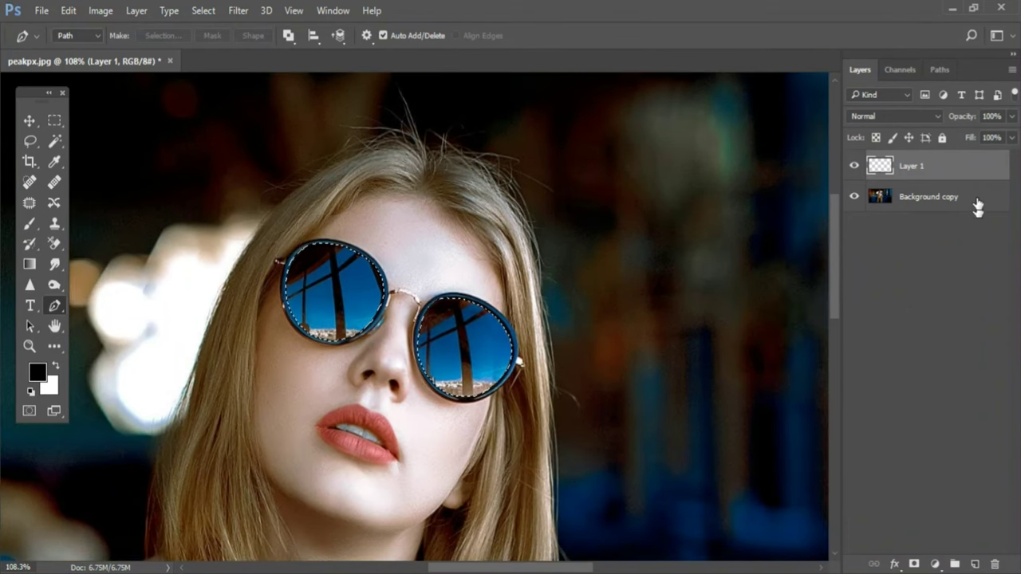
{"action": "key", "text": "alt+BackSpace"}
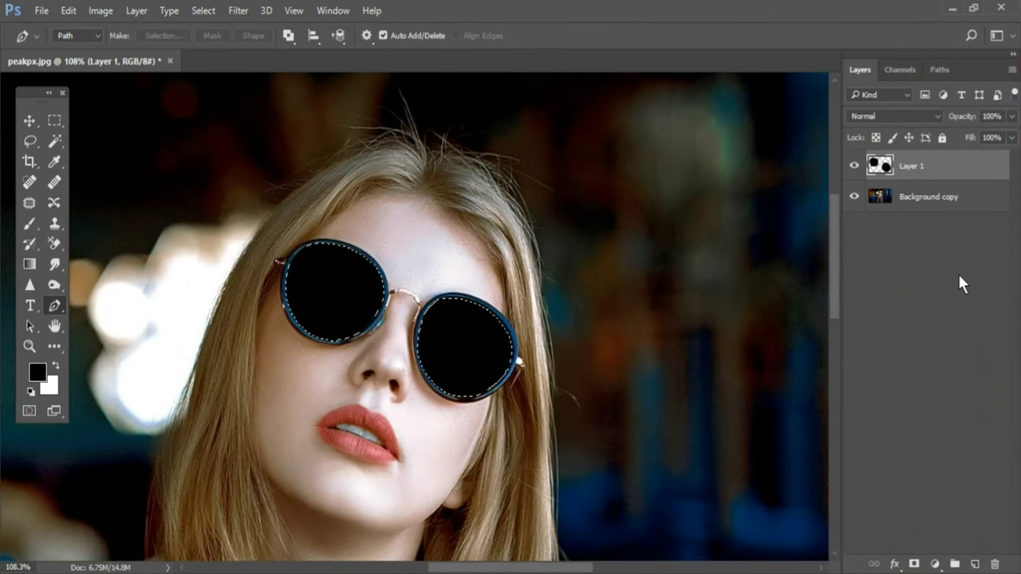
{"action": "left_click_drag", "start_coordinate": [973, 166], "coordinate": [976, 206]}
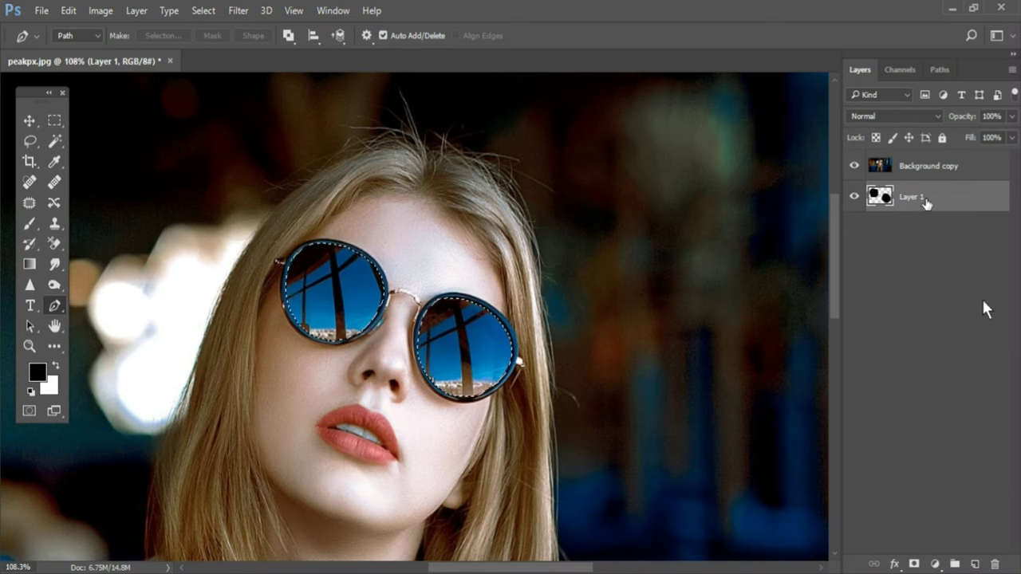
- Copy the lens area of Background copy onto a new Layer 2
{"action": "left_click", "coordinate": [960, 165]}
{"action": "key", "text": "ctrl+j"}
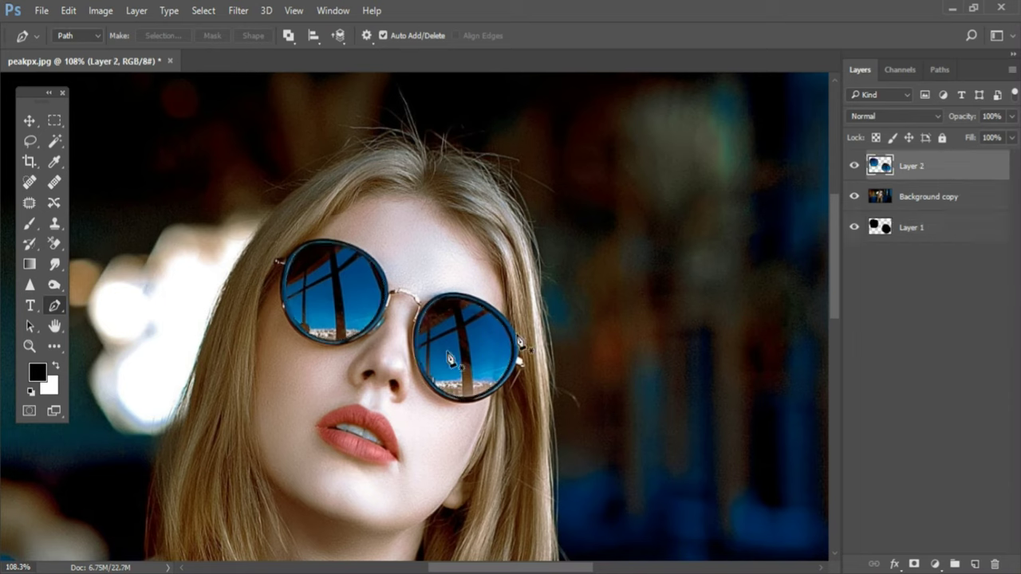
{"action": "key", "text": "v"}
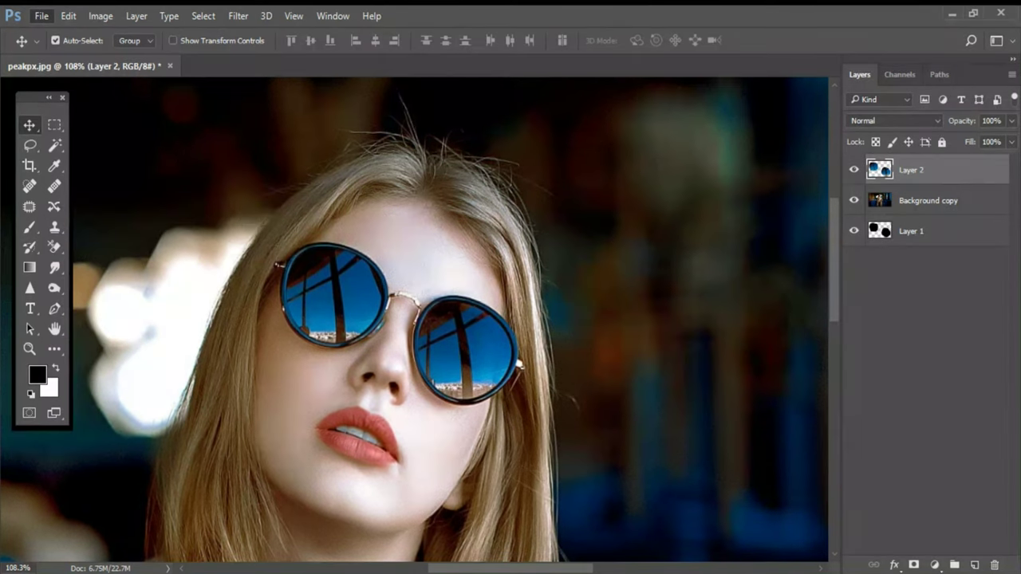
- Place Untitledeee-2 copy.jpg as a linked image in the portrait
{"action": "left_click", "coordinate": [41, 15]}
{"action": "left_click", "coordinate": [178, 324]}
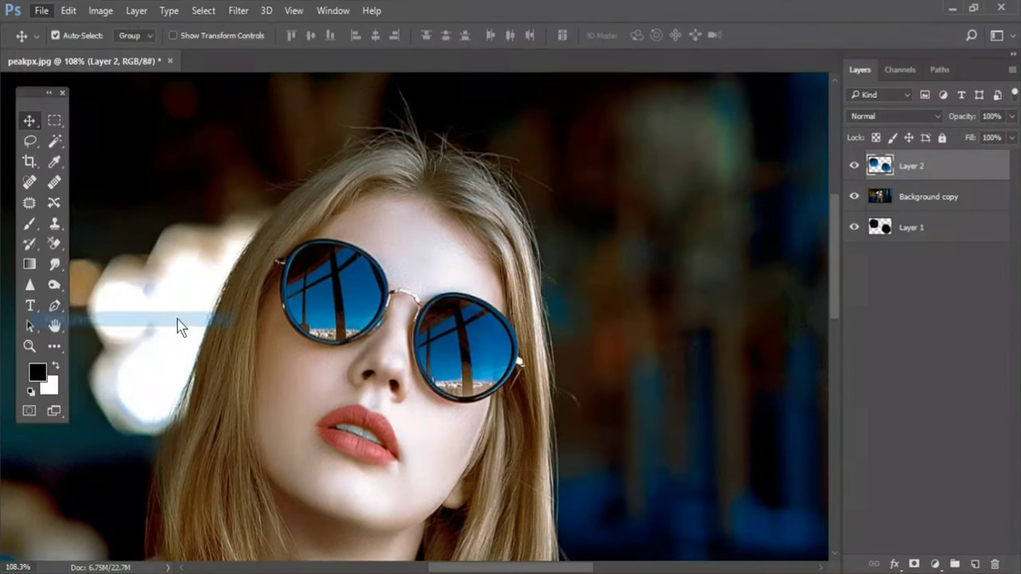
{"action": "left_click", "coordinate": [267, 120]}
{"action": "left_click", "coordinate": [383, 352]}
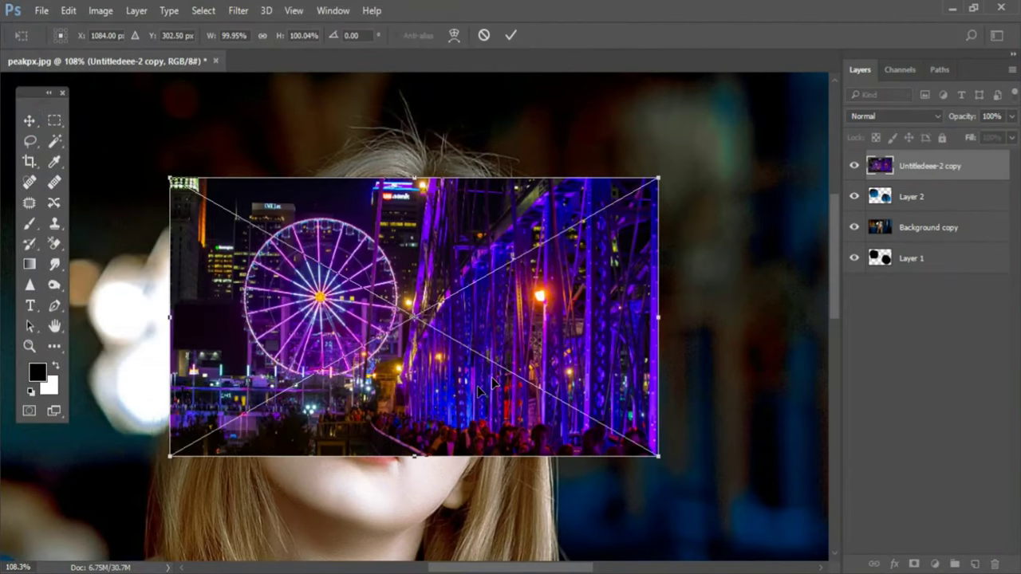
{"action": "key", "text": "Return"}
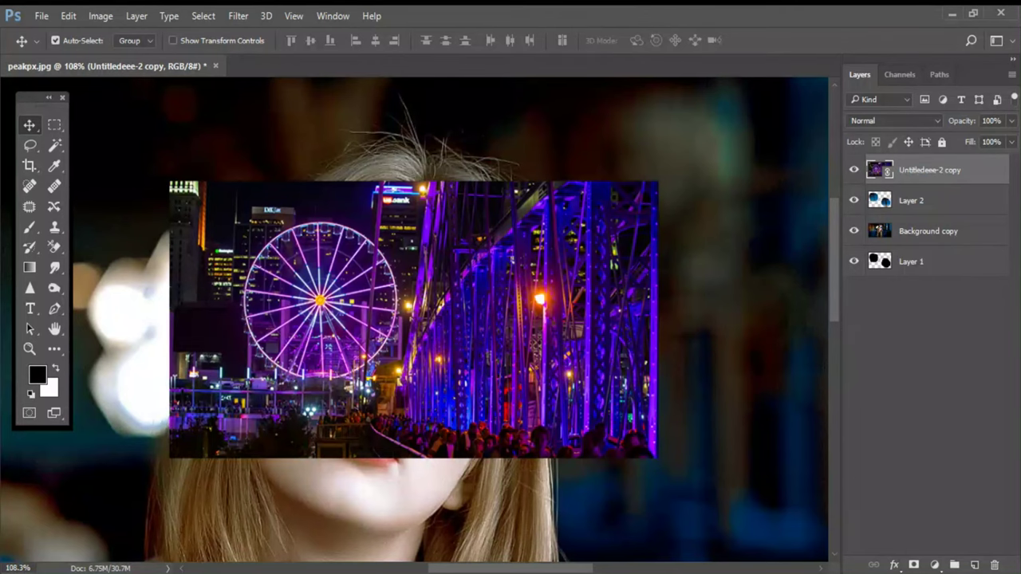
- Clip the city image to Layer 2, position the Ferris wheel in the left lens, and load the lens selection
{"action": "key", "text": "ctrl+alt+g"}
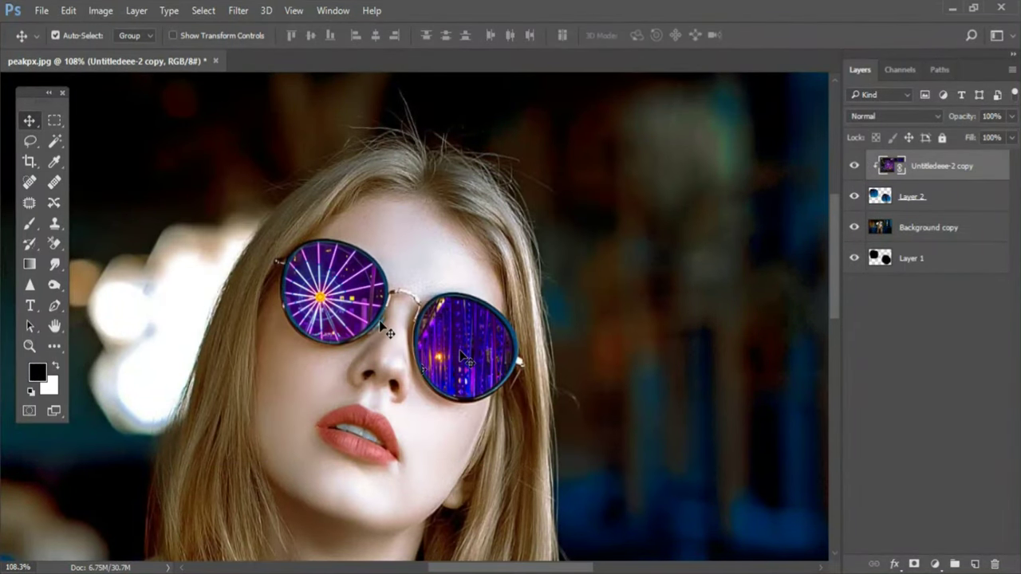
{"action": "left_click_drag", "start_coordinate": [460, 353], "coordinate": [462, 358]}
{"action": "left_click", "coordinate": [946, 258], "text": "ctrl"}
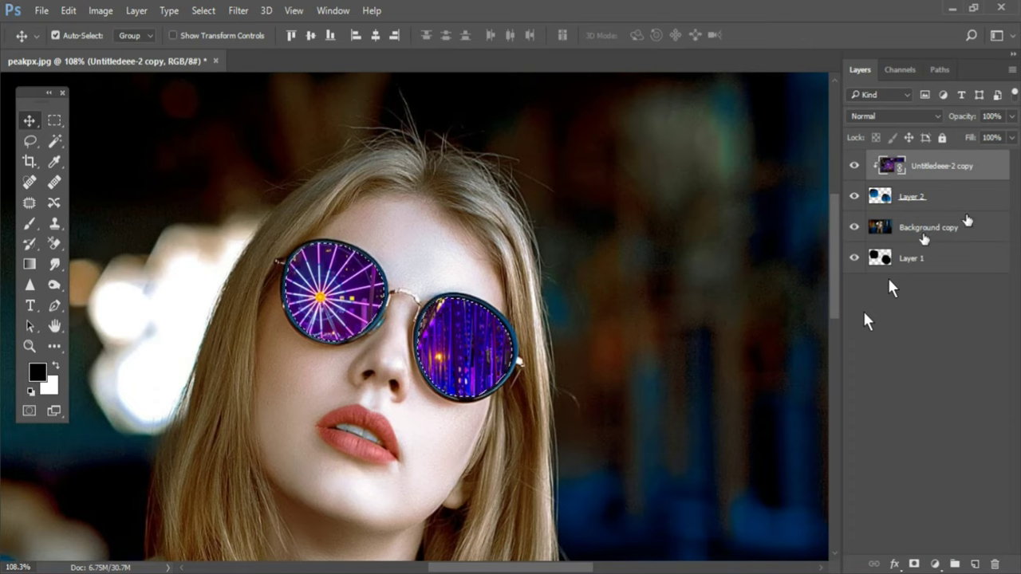
- Hide the city image and delete the lens area from Background copy
{"action": "left_click", "coordinate": [854, 165]}
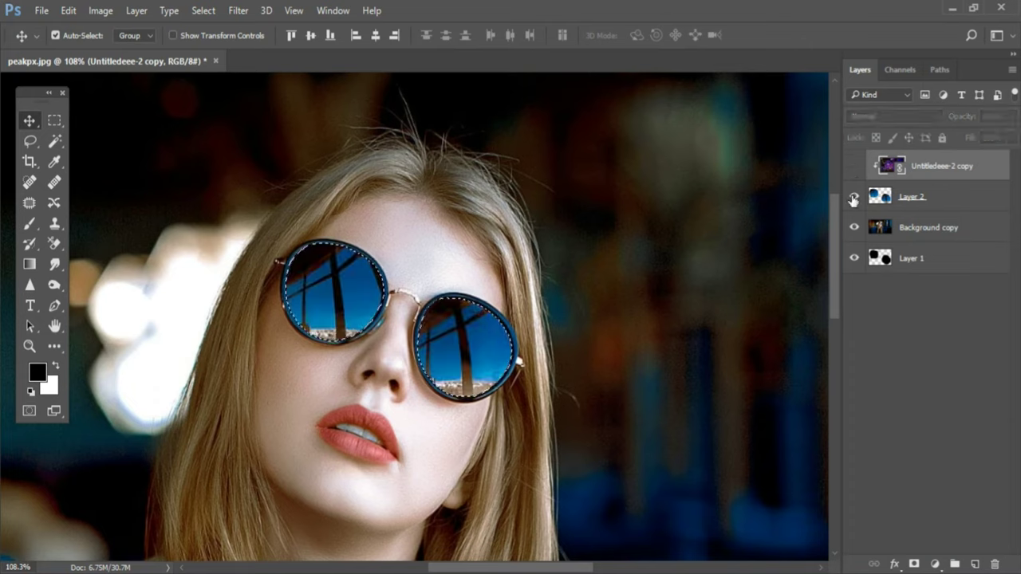
{"action": "left_click", "coordinate": [947, 206]}
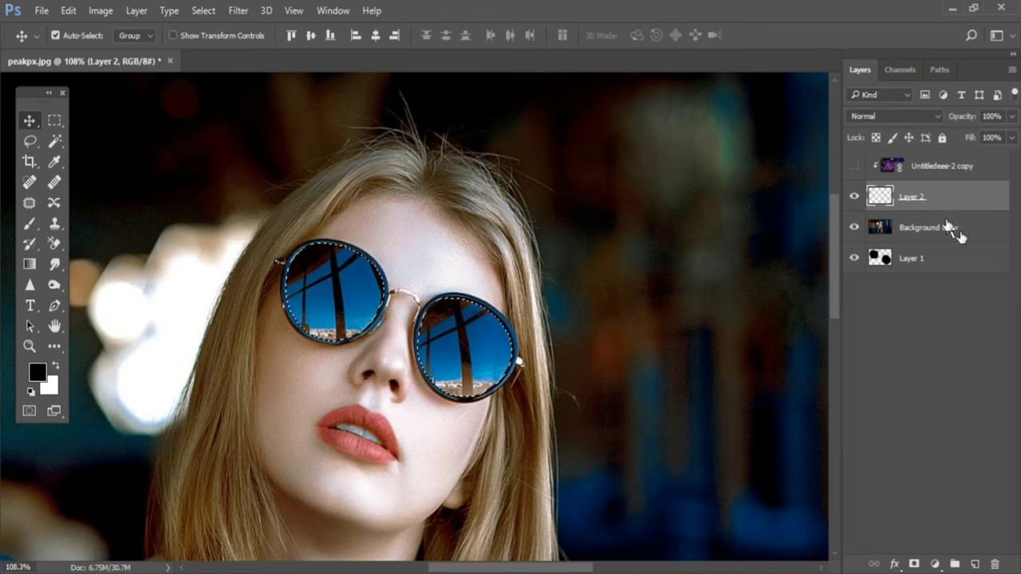
{"action": "left_click", "coordinate": [980, 226]}
{"action": "key", "text": "Delete"}
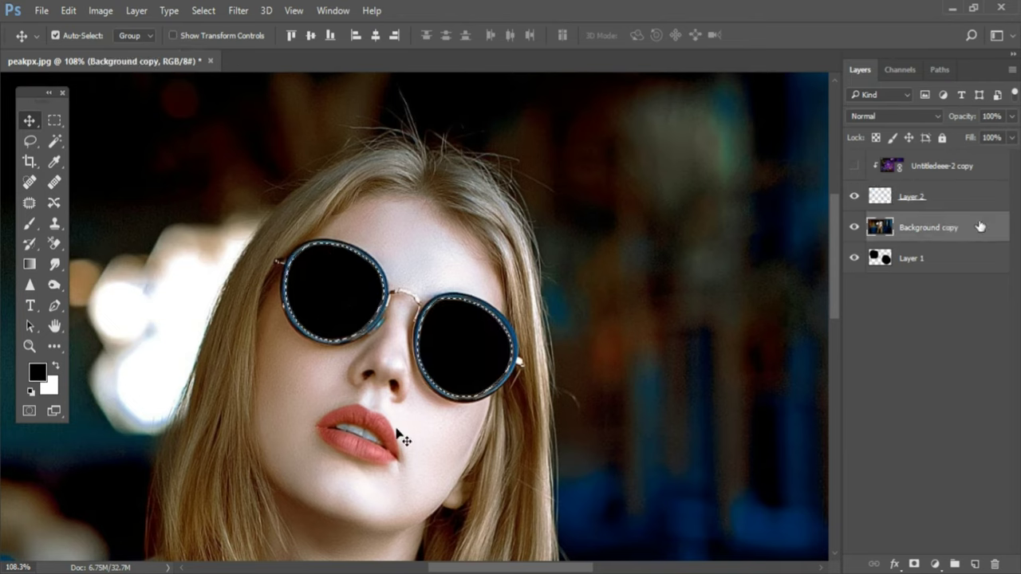
- Show the city image again, toggle Layer 1 and Layer 2 to compare, and restore the lenses
{"action": "left_click", "coordinate": [855, 166]}
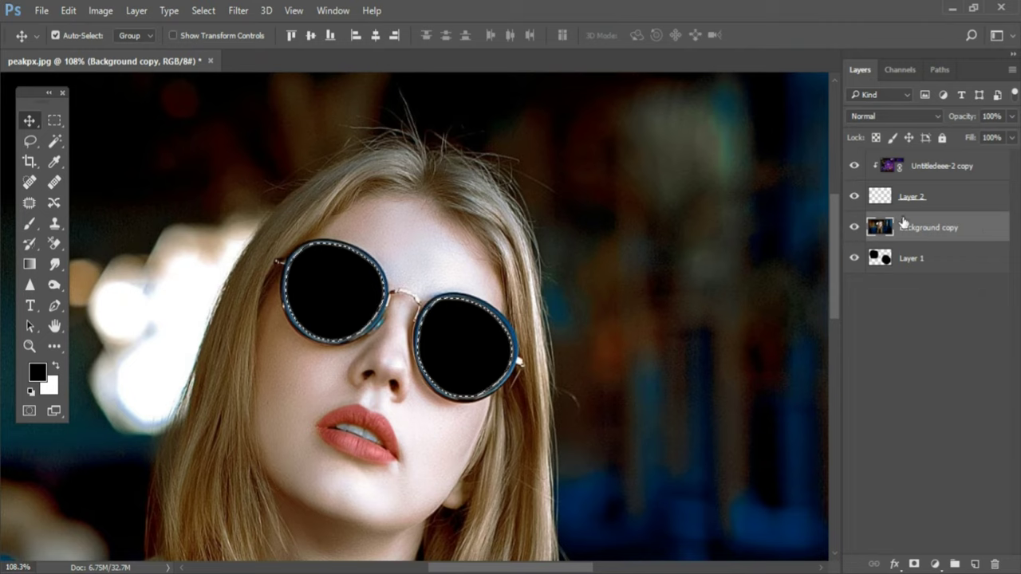
{"action": "left_click", "coordinate": [981, 165]}
{"action": "left_click", "coordinate": [854, 258]}
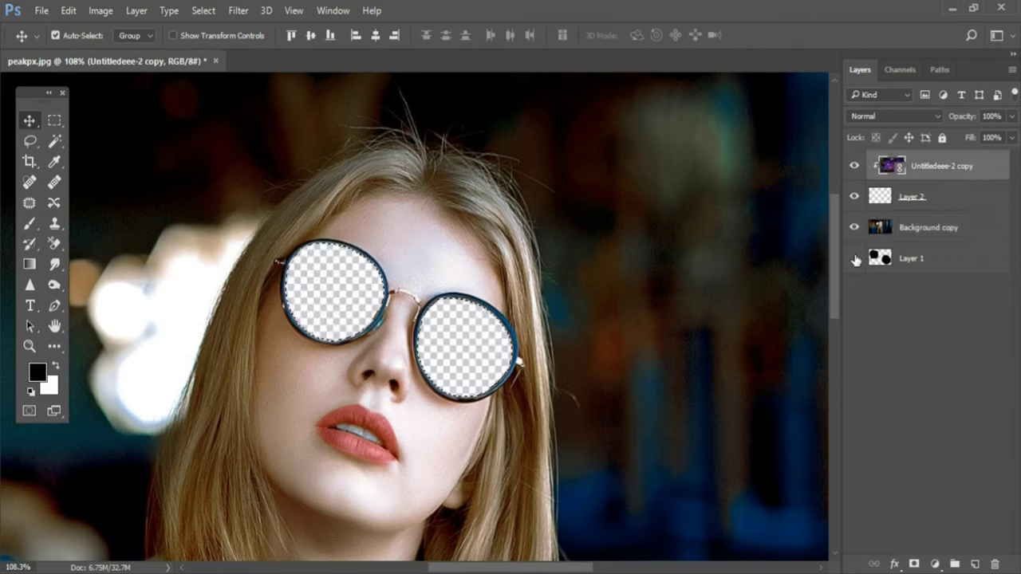
{"action": "left_click", "coordinate": [855, 259]}
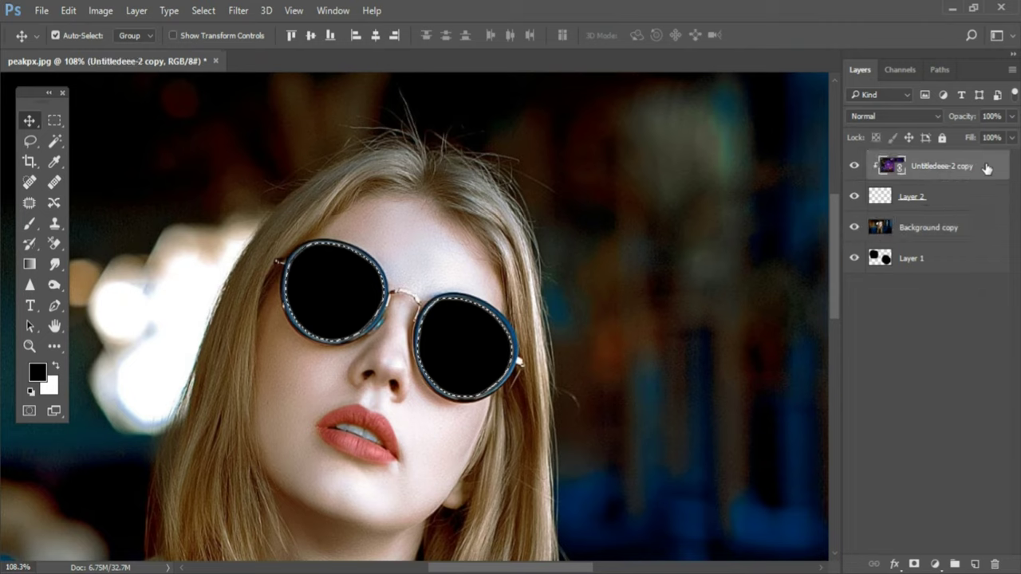
{"action": "key", "text": "alt+BackSpace"}
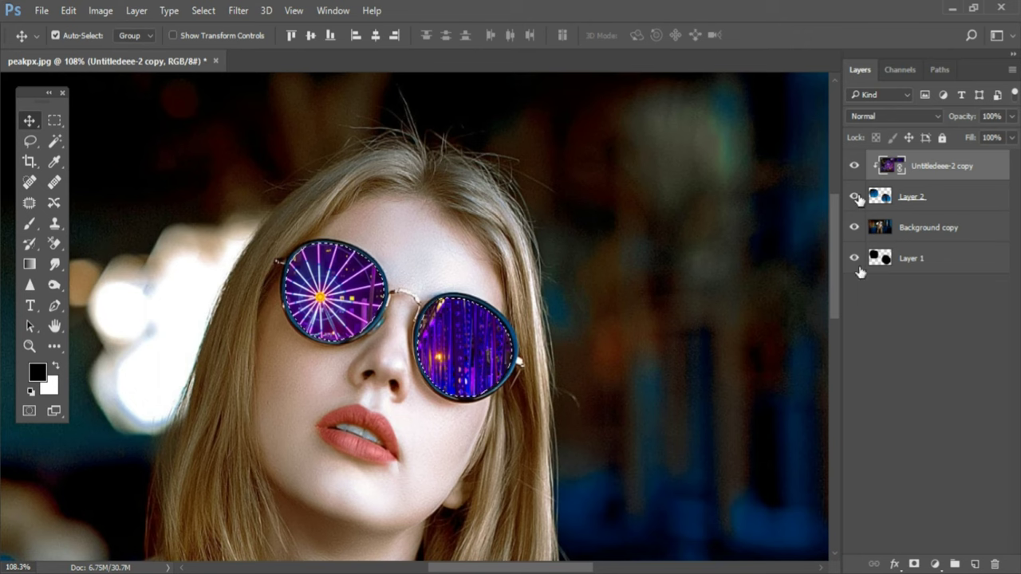
{"action": "left_click", "coordinate": [854, 197]}
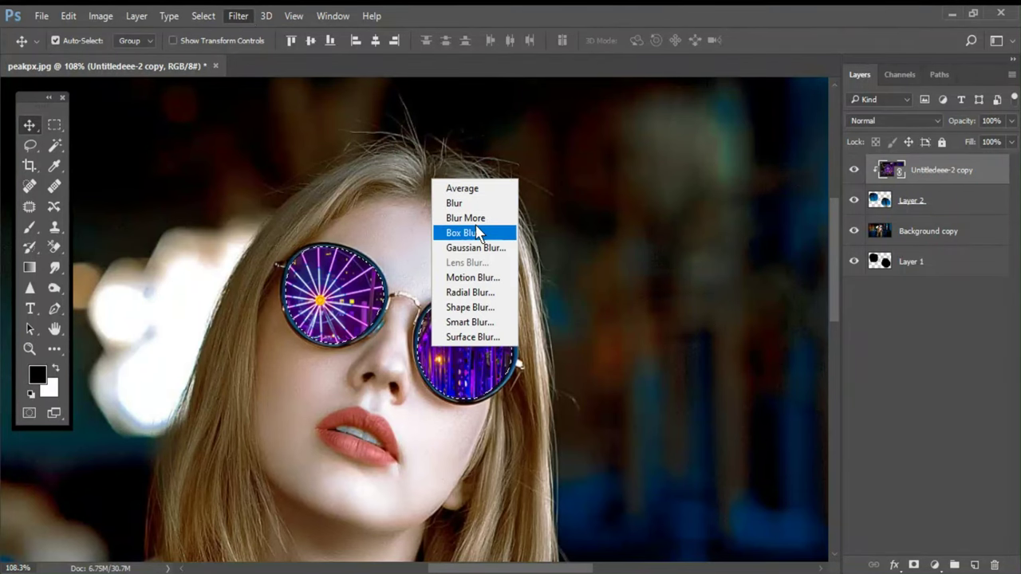
- Apply a 1-pixel Gaussian Blur to the Untitledeee-2 copy city image
{"action": "left_click", "coordinate": [488, 249]}
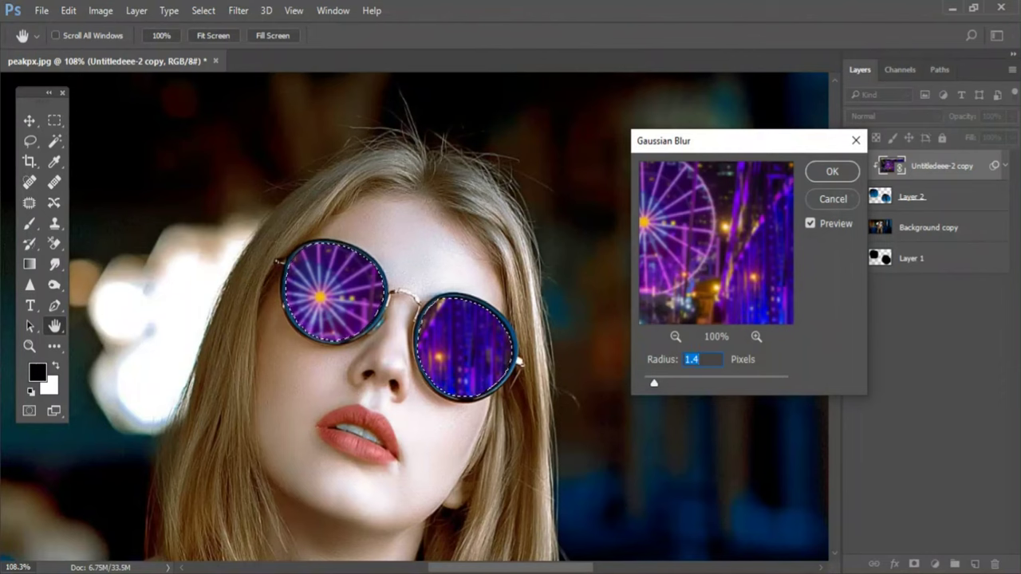
{"action": "type", "text": "1"}
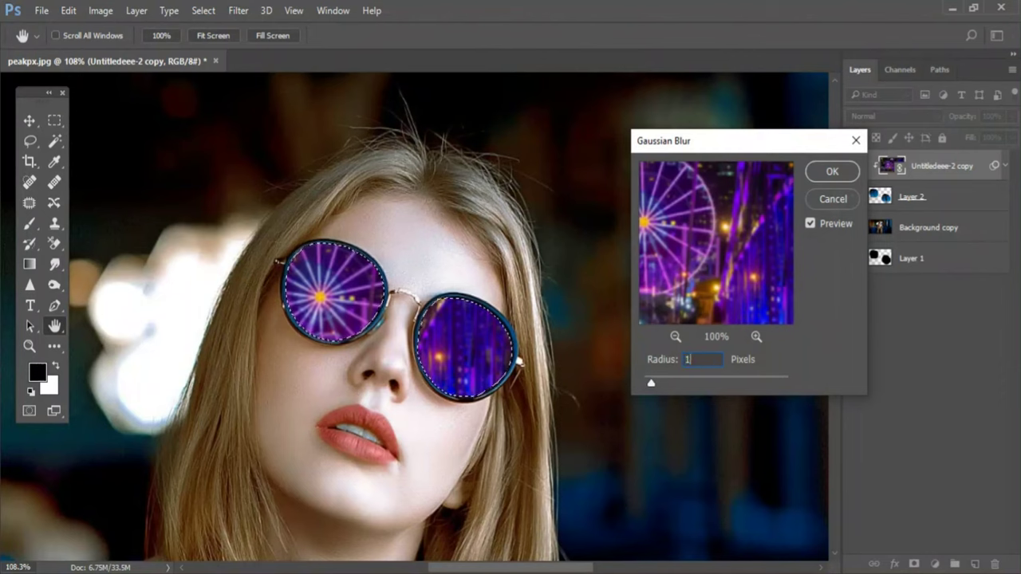
{"action": "key", "text": "Return"}
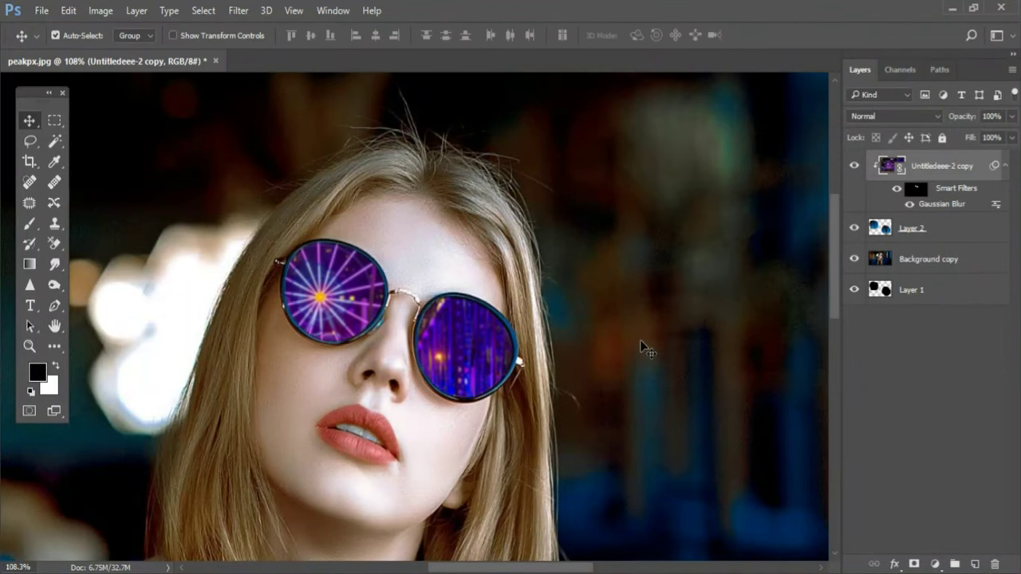
{"action": "key", "text": "ctrl"}
- View the finished portrait full screen, panels hidden and fit to screen, showing the purple Ferris-wheel lenses
{"action": "key", "text": "ctrl+0"}
{"action": "key", "text": "Tab"}
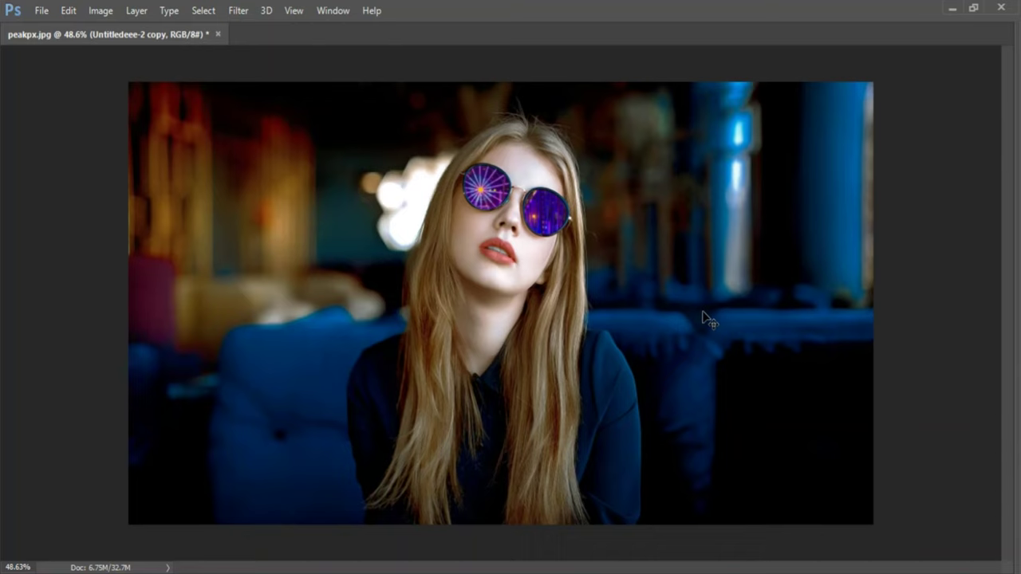
{"action": "key", "text": "Tab"}
{"action": "key", "text": "Tab"}
{"action": "key", "text": "f"}
{"action": "key", "text": "Tab"}
{"action": "key", "text": "f"}
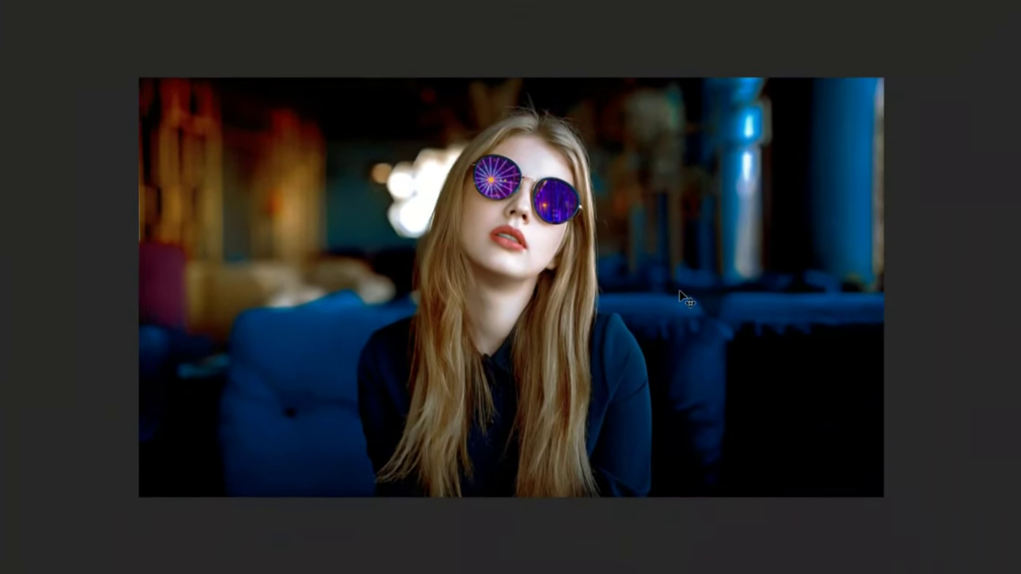
{"action": "key", "text": "ctrl+0"}
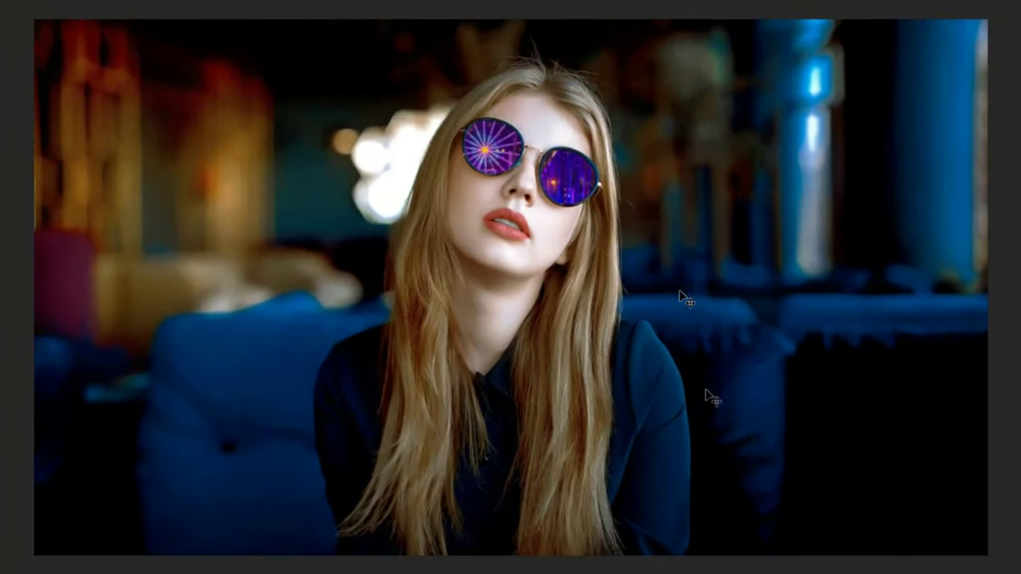